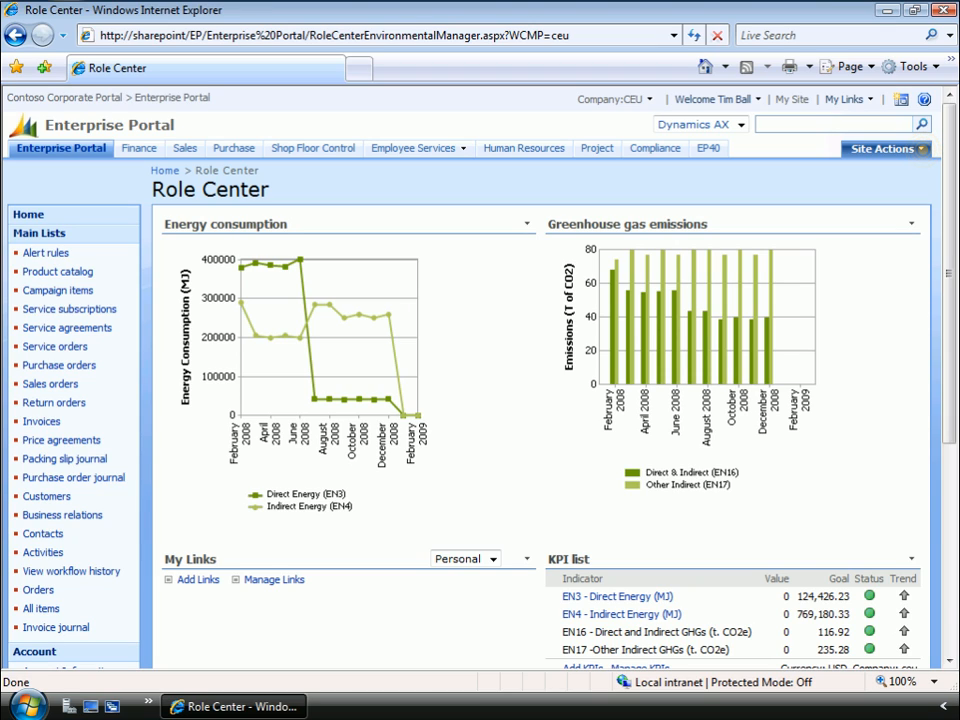
- Create a new web part page named MaterialsMgrRoleCenter and save it in the Enterprise Portal document library
left_click(928, 160)
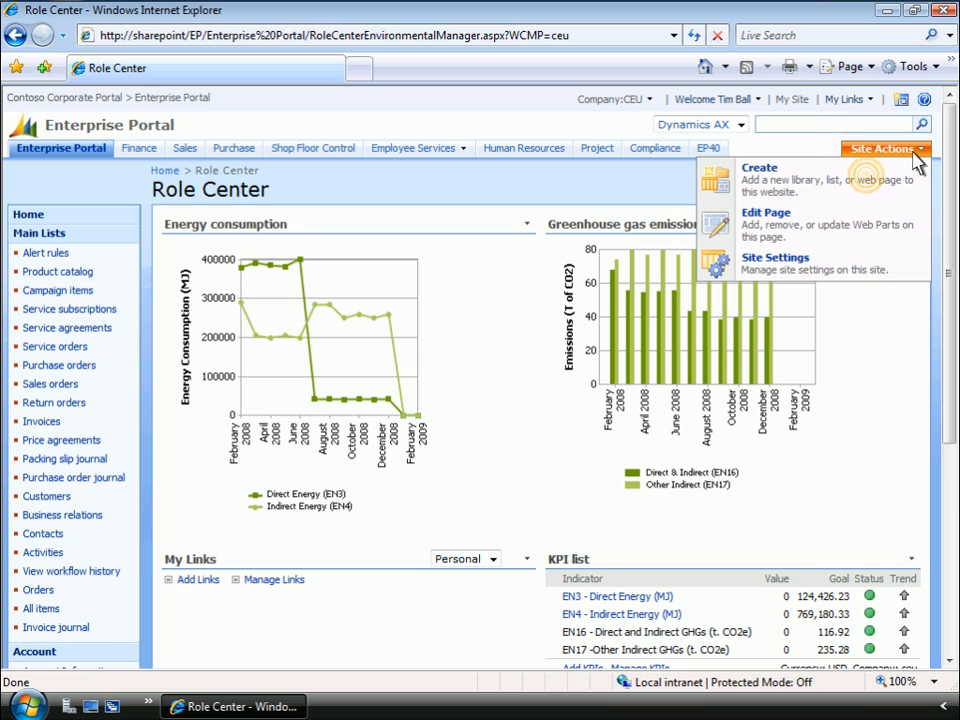
left_click(871, 186)
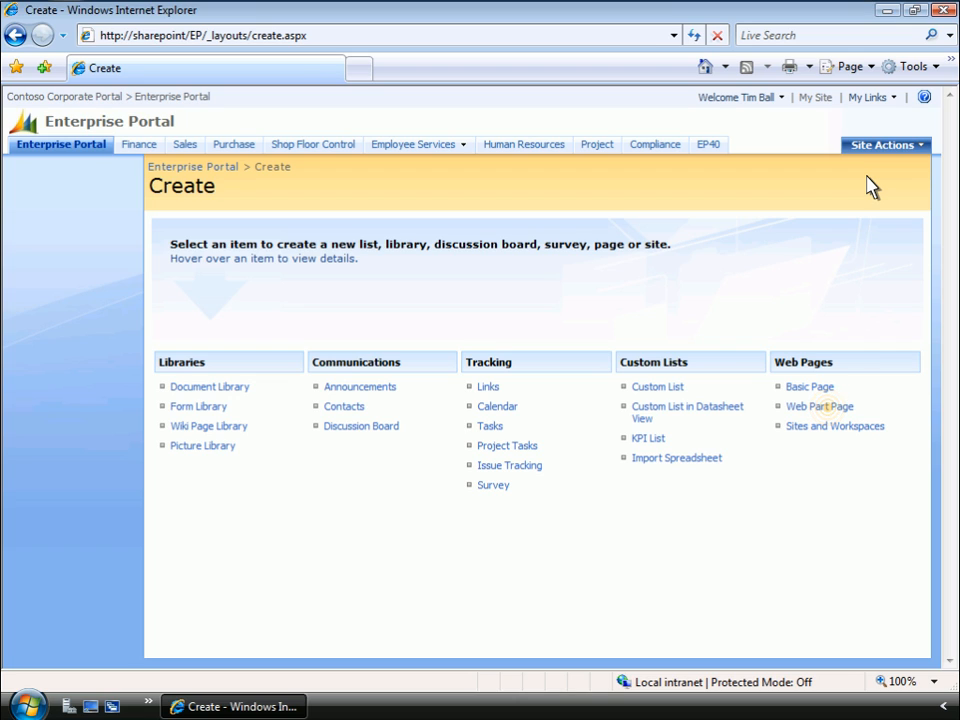
left_click(830, 408)
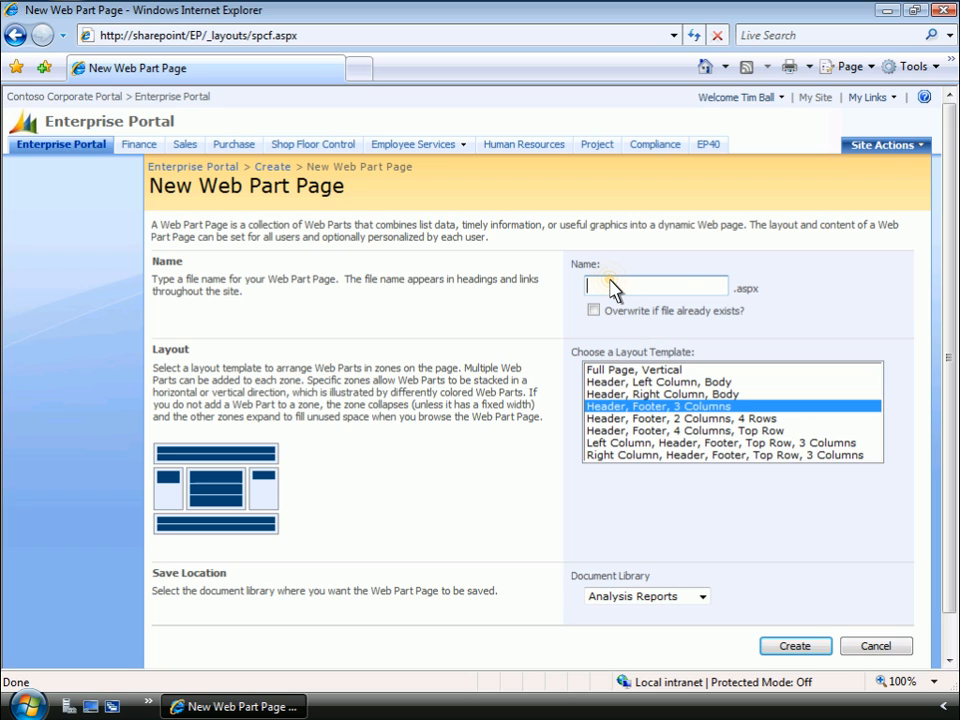
type("MaterialsMgrRoleCenter")
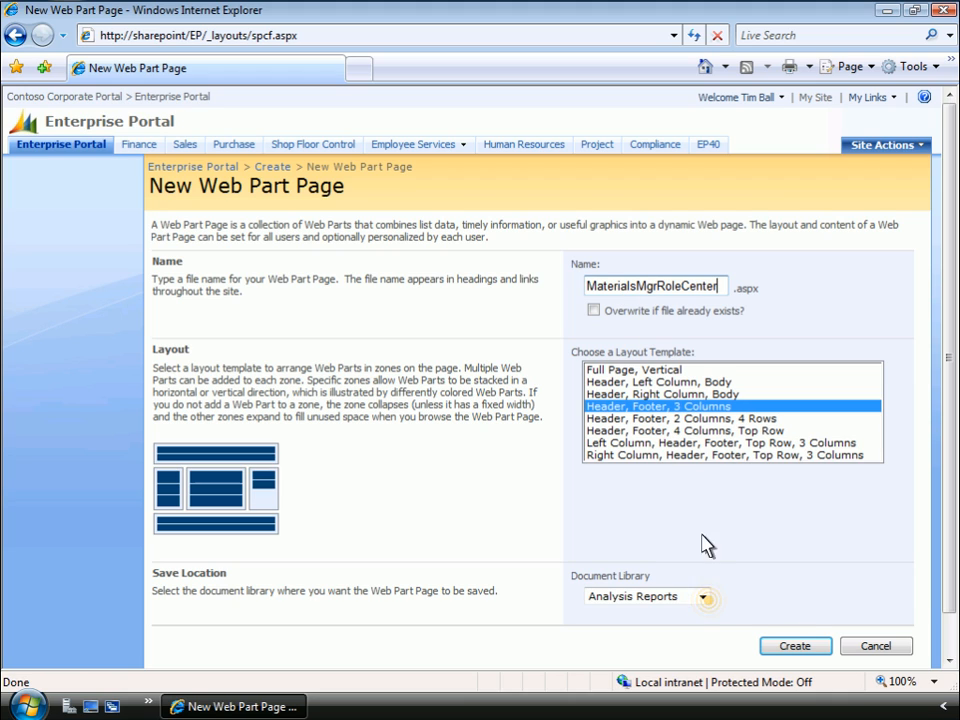
left_click(703, 597)
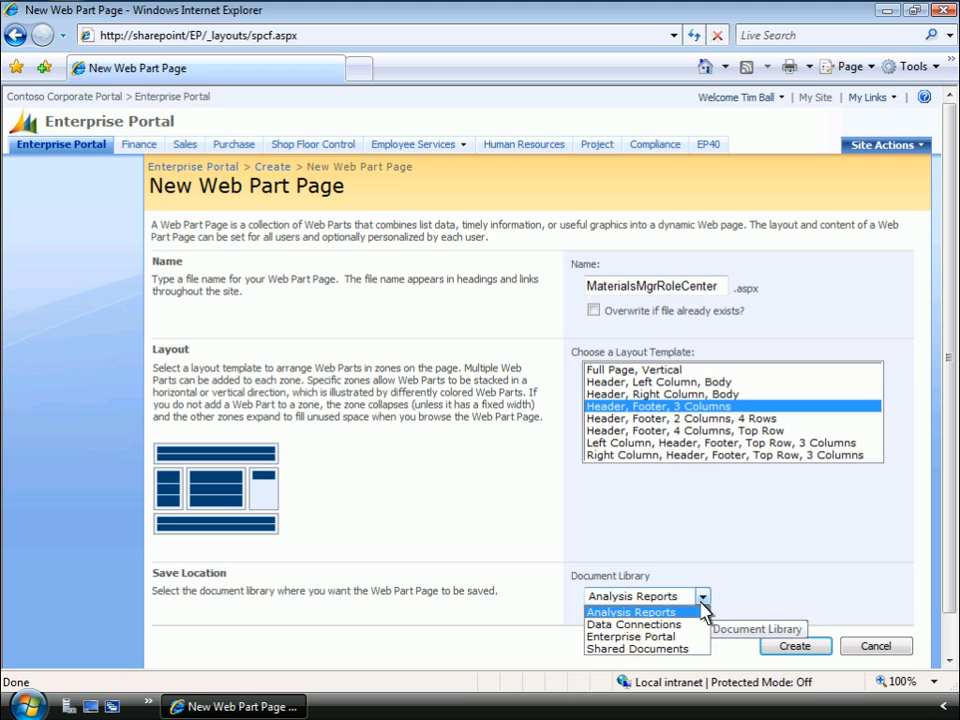
left_click(639, 638)
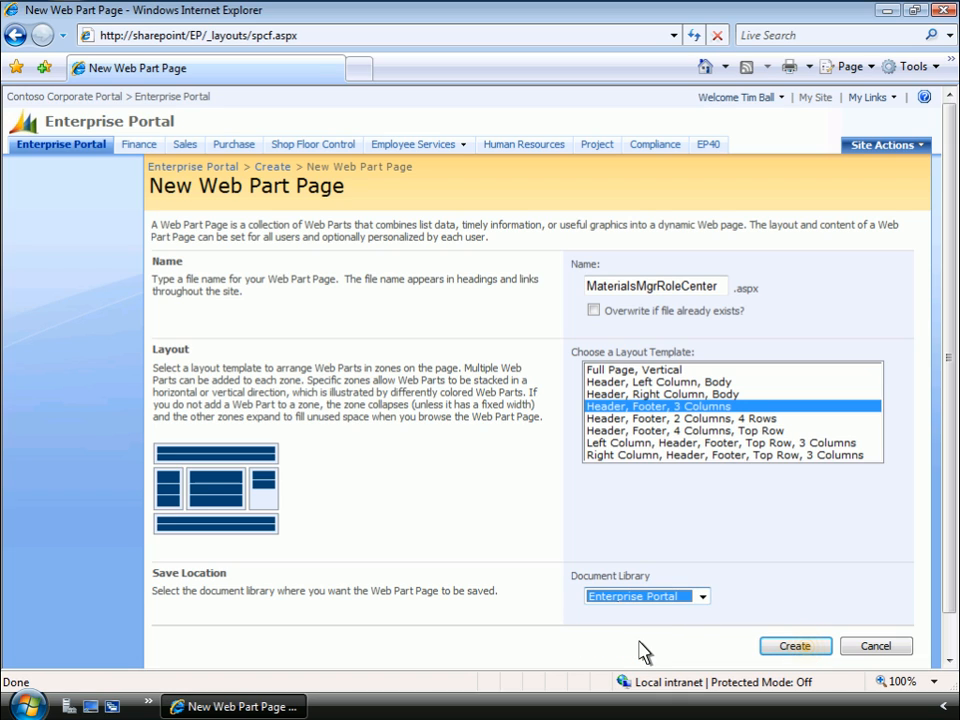
left_click(793, 648)
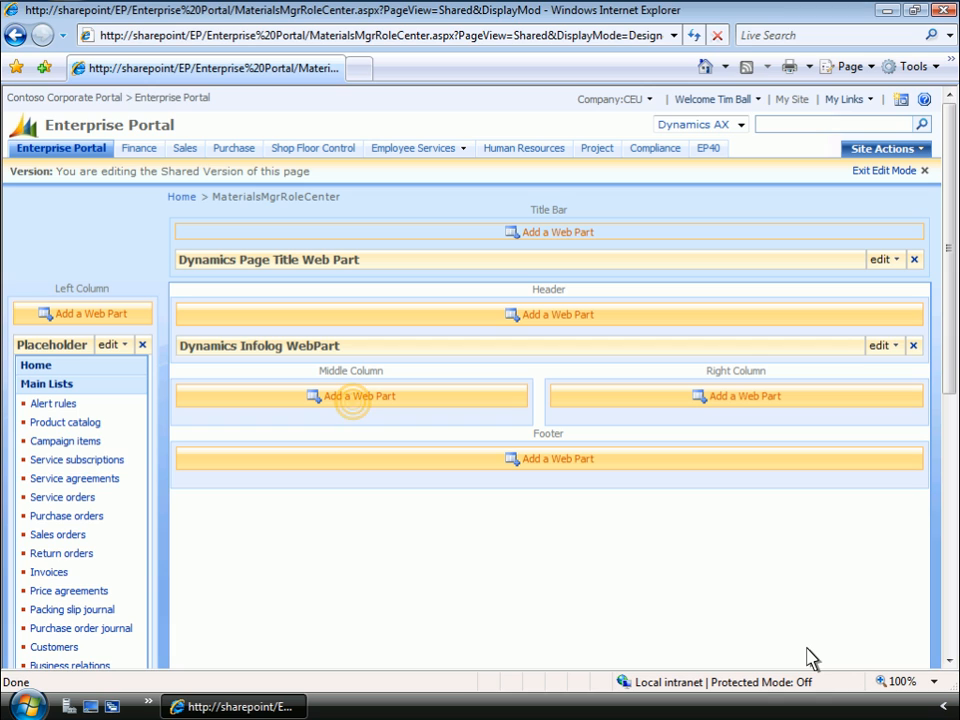
- Add the Dynamics Unified Work List Web Part to the page's Middle Column zone
left_click(354, 403)
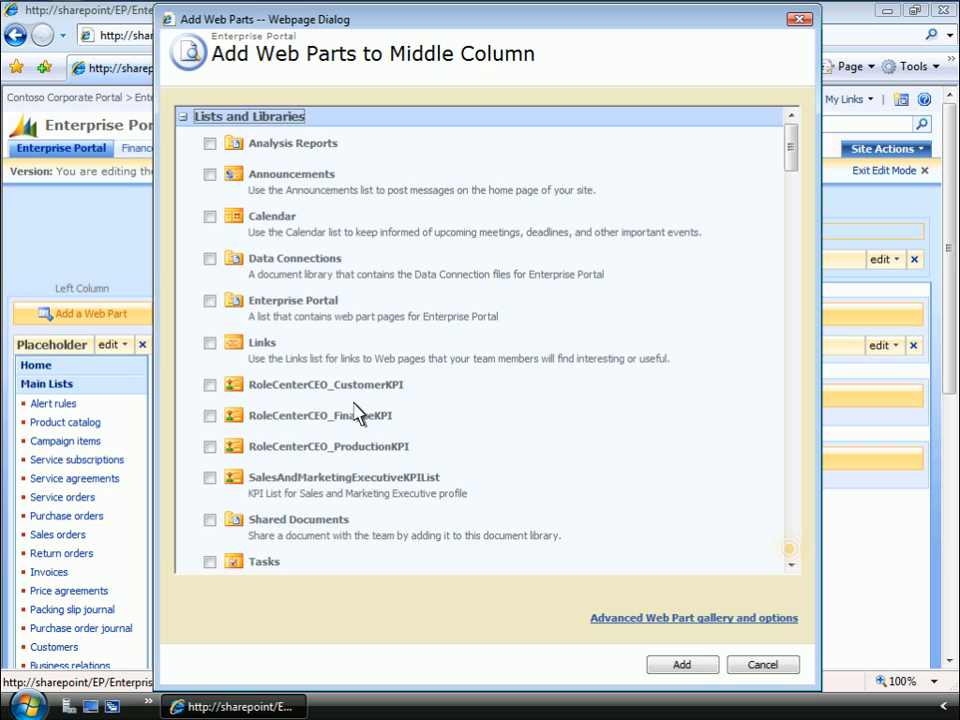
left_click(790, 555)
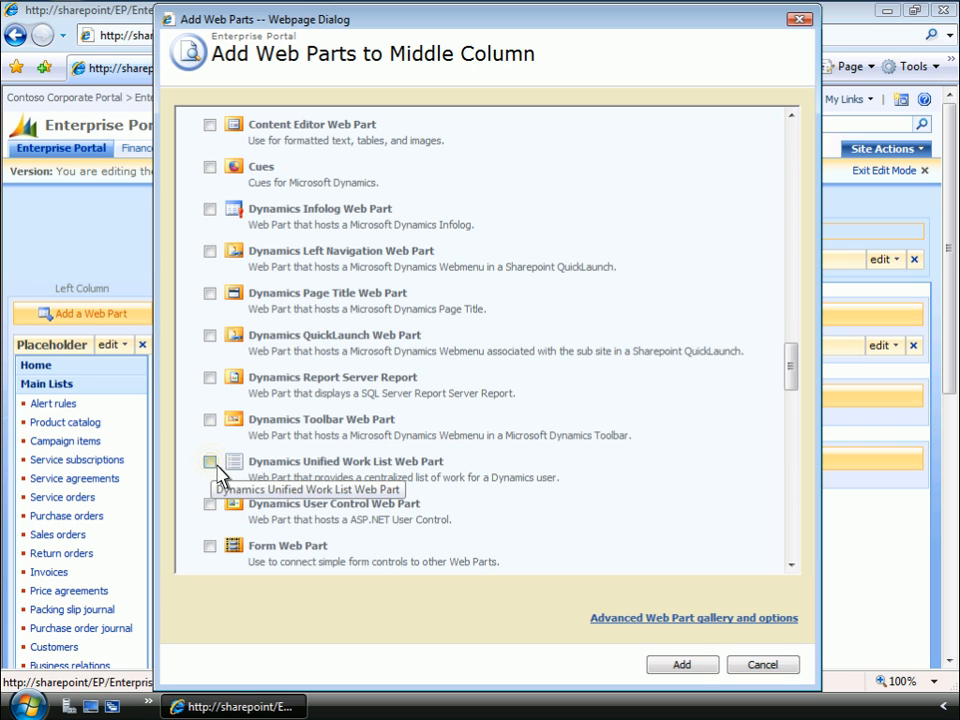
left_click(211, 463)
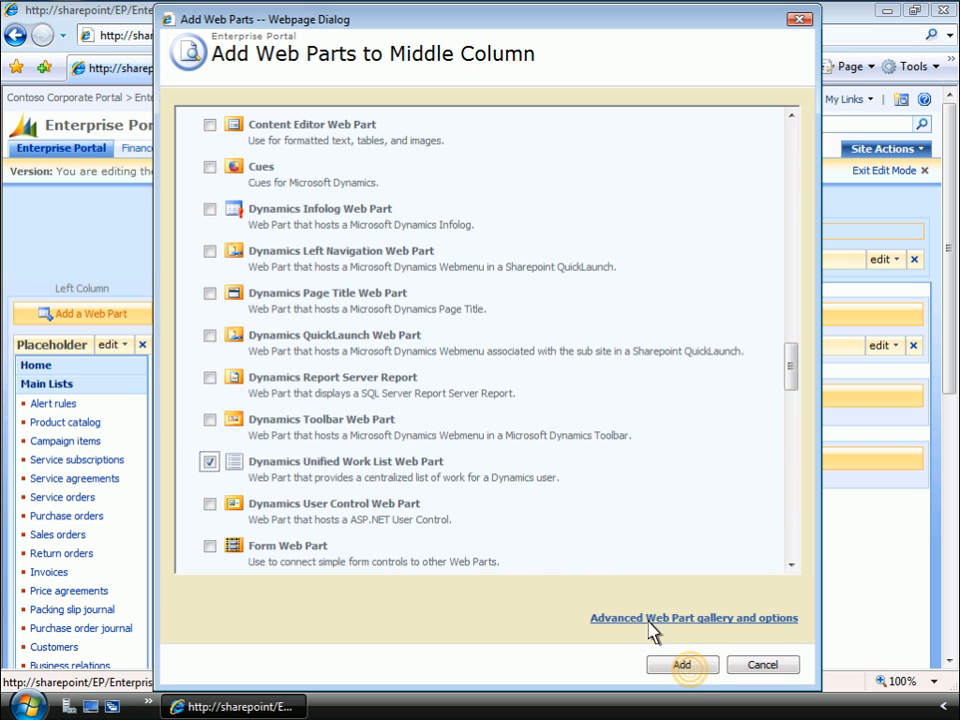
left_click(682, 665)
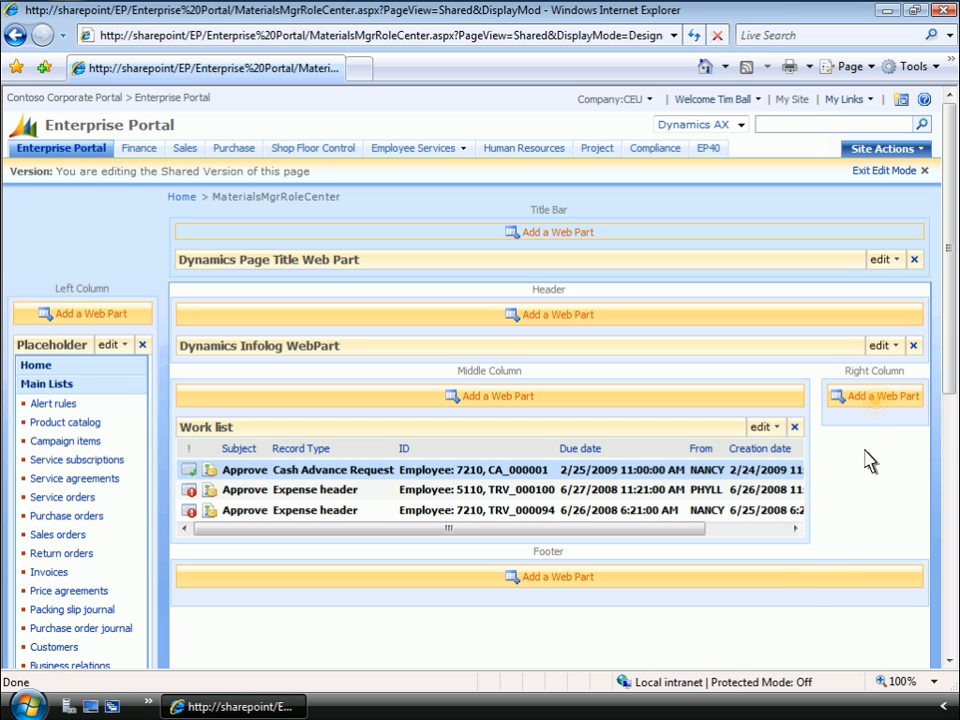
- Add the Cues web part to the page's Right Column zone
left_click(879, 402)
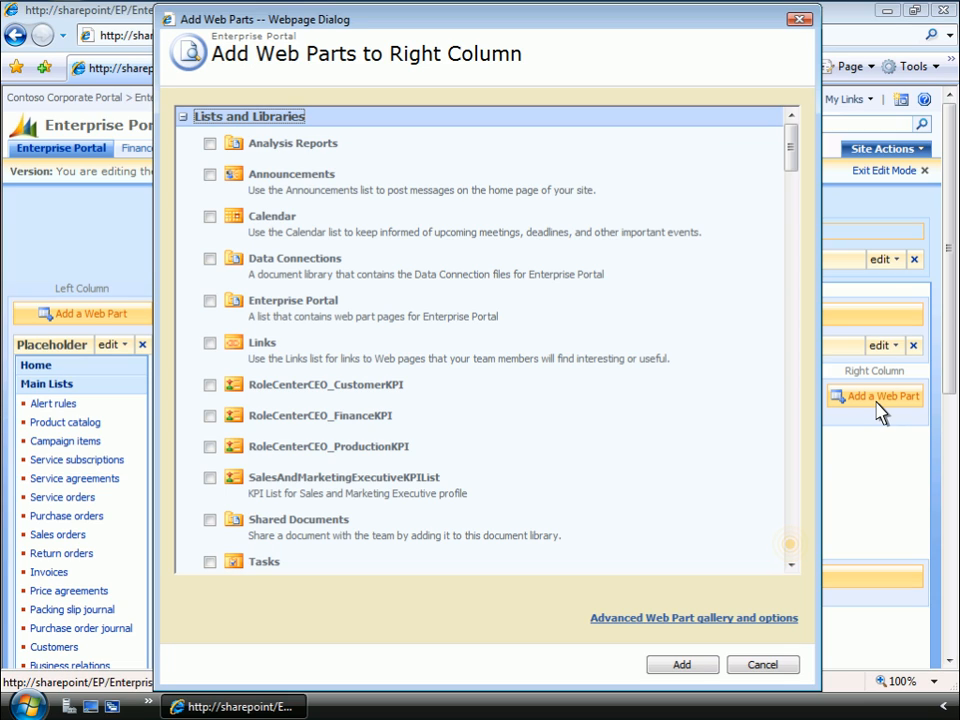
left_click(792, 556)
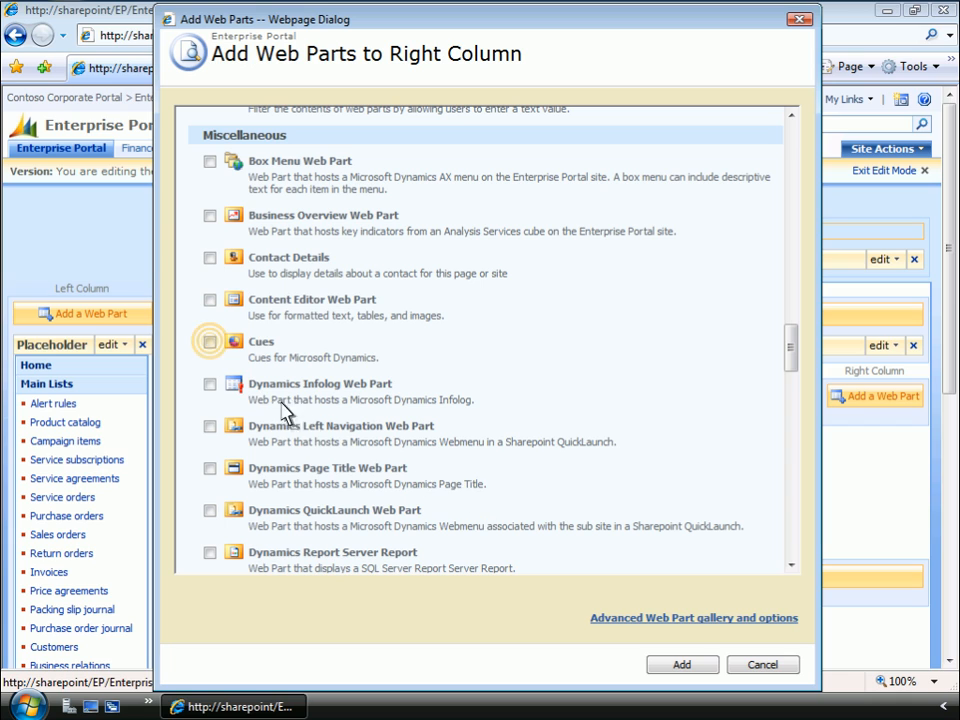
left_click(209, 341)
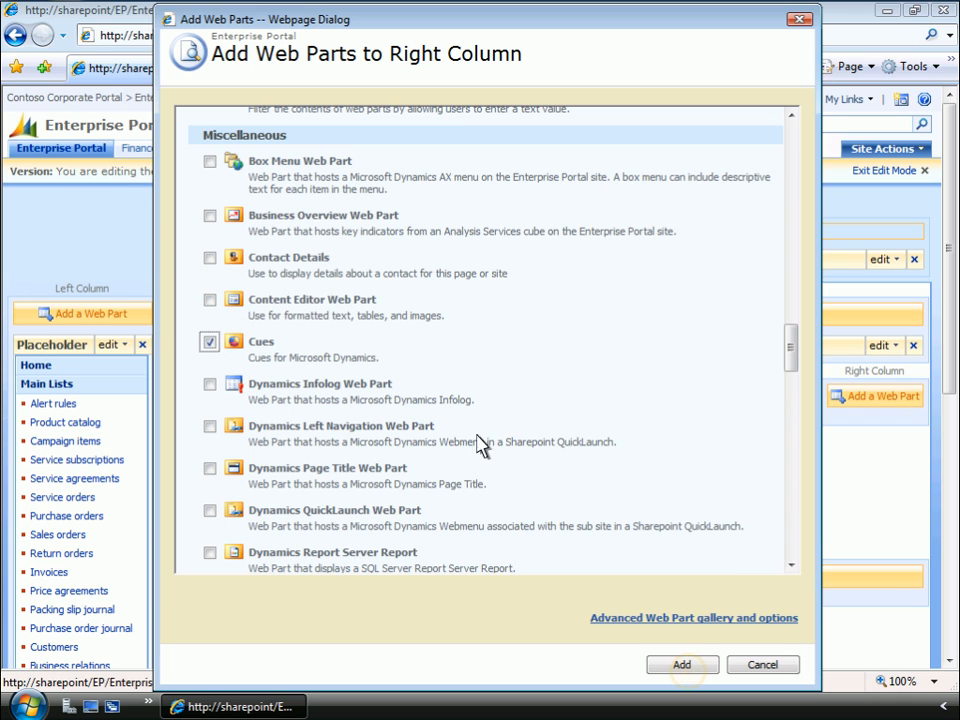
left_click(682, 665)
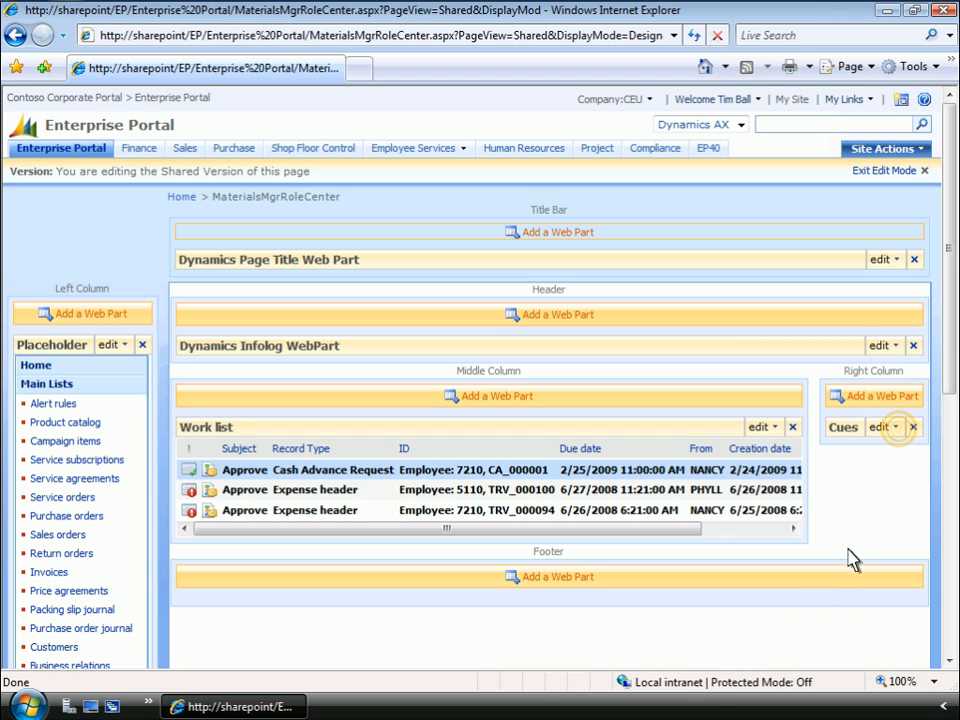
- Modify the shared Cues web part so that Cue 1 uses the Planned Purchase Orders view
left_click(899, 429)
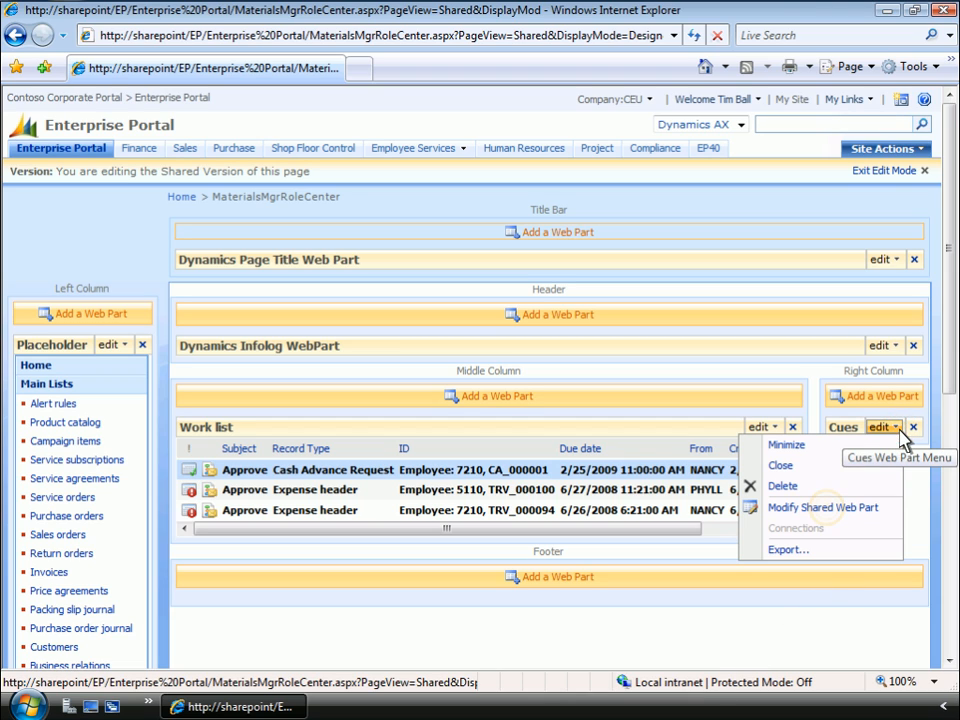
left_click(829, 508)
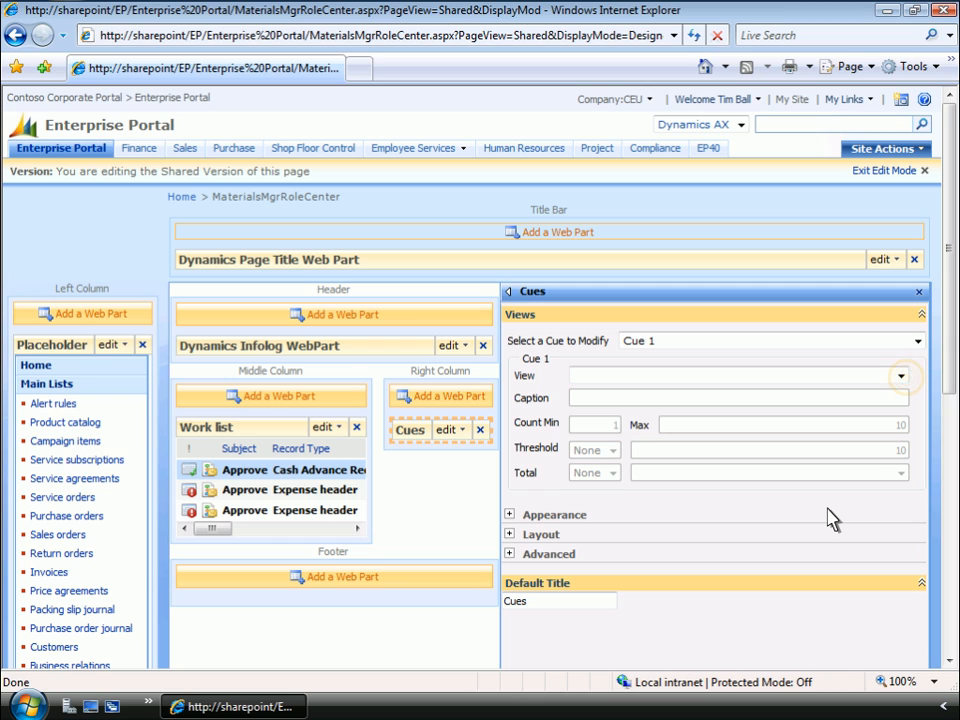
left_click(901, 376)
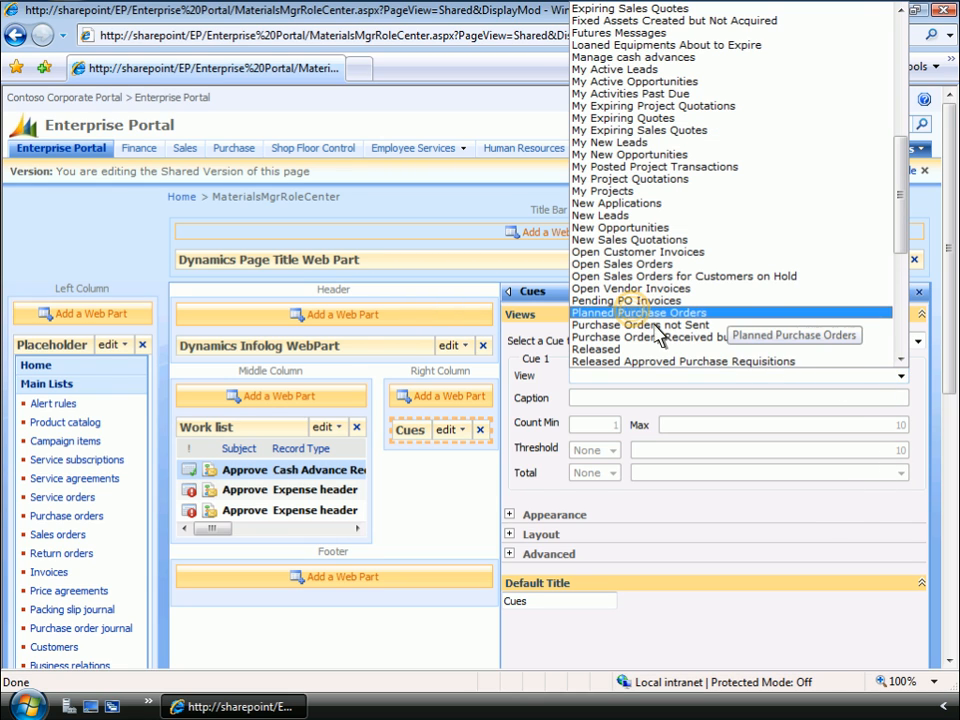
left_click(638, 313)
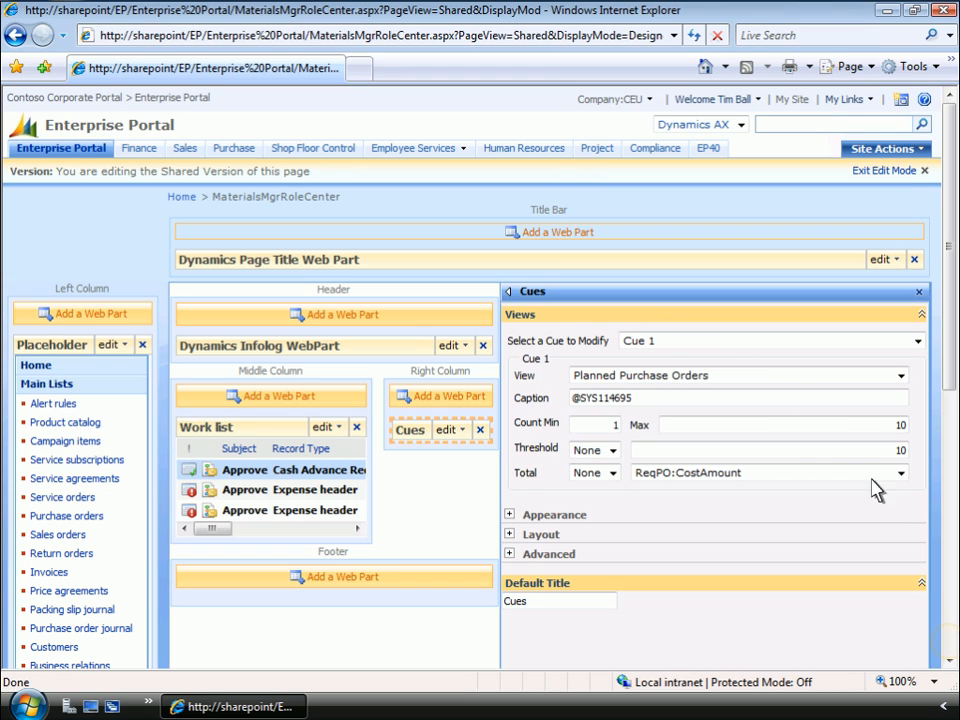
left_click(951, 650)
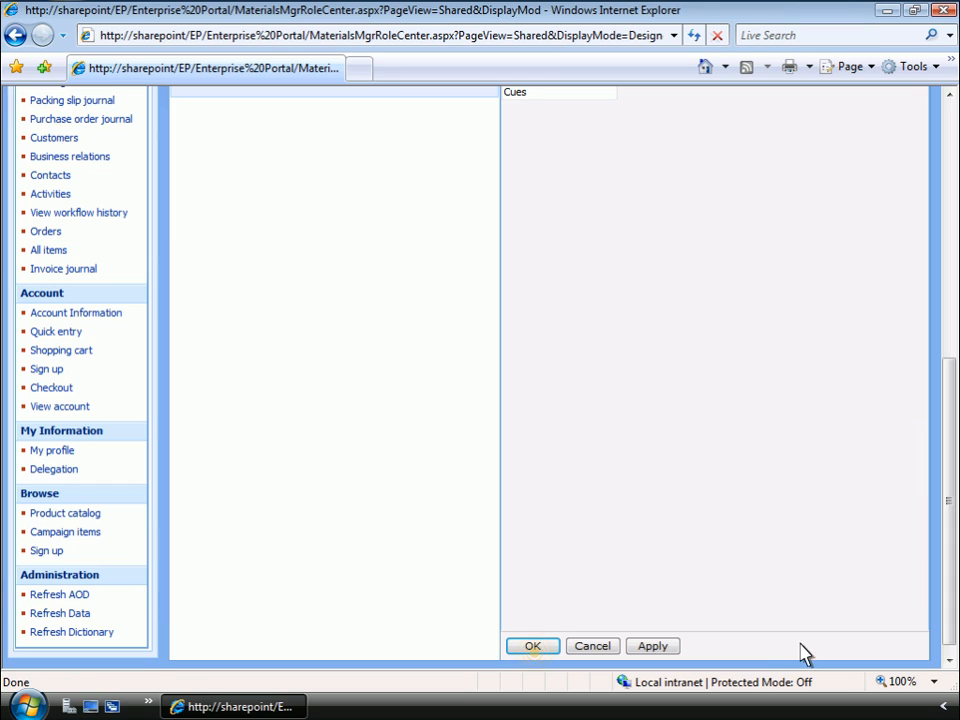
left_click(533, 646)
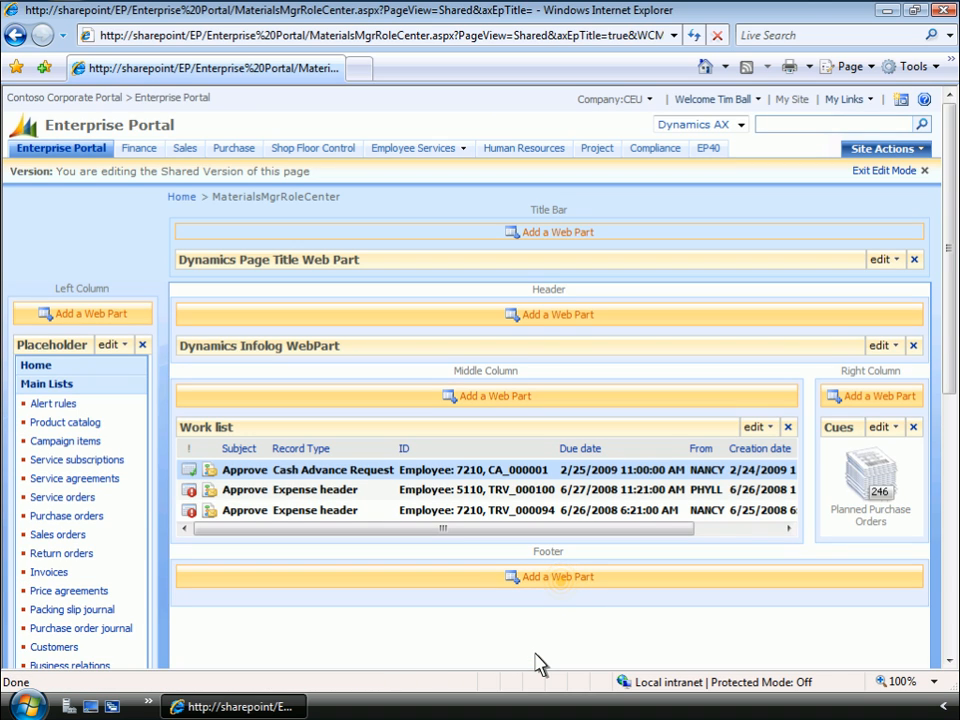
- Add the Dynamics Report Server Report web part to the page's Footer zone
left_click(560, 577)
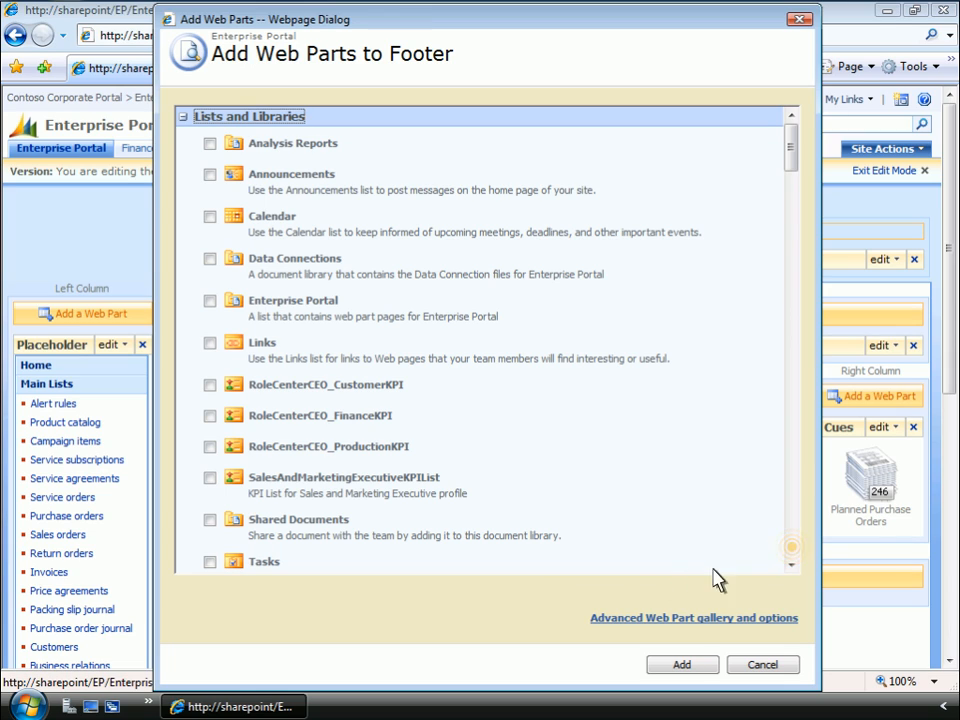
scroll(791, 560, "down", 10)
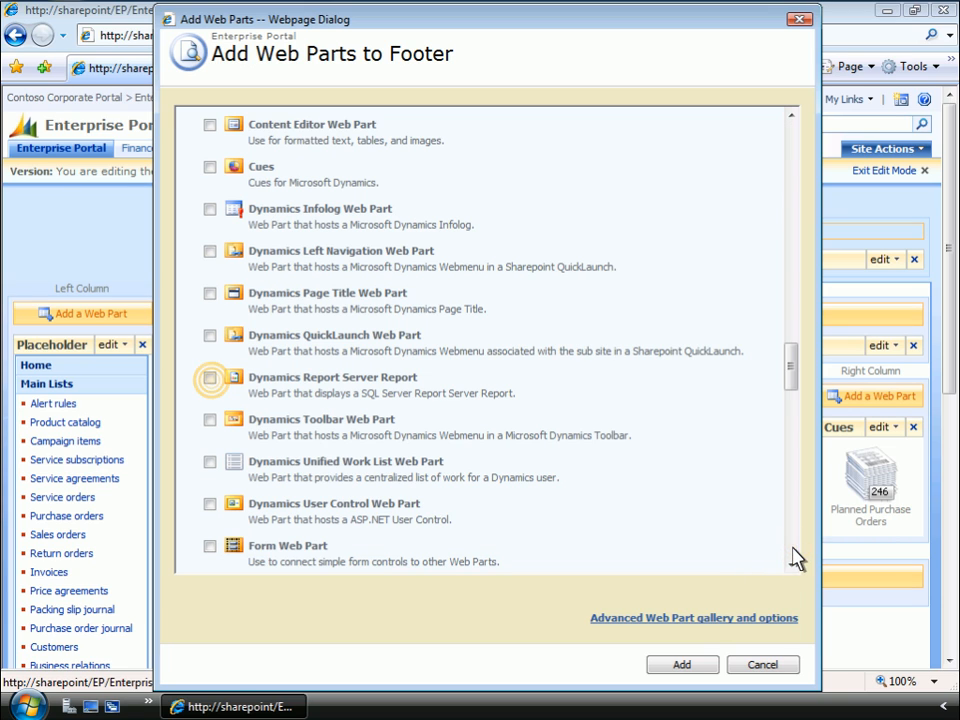
left_click(210, 378)
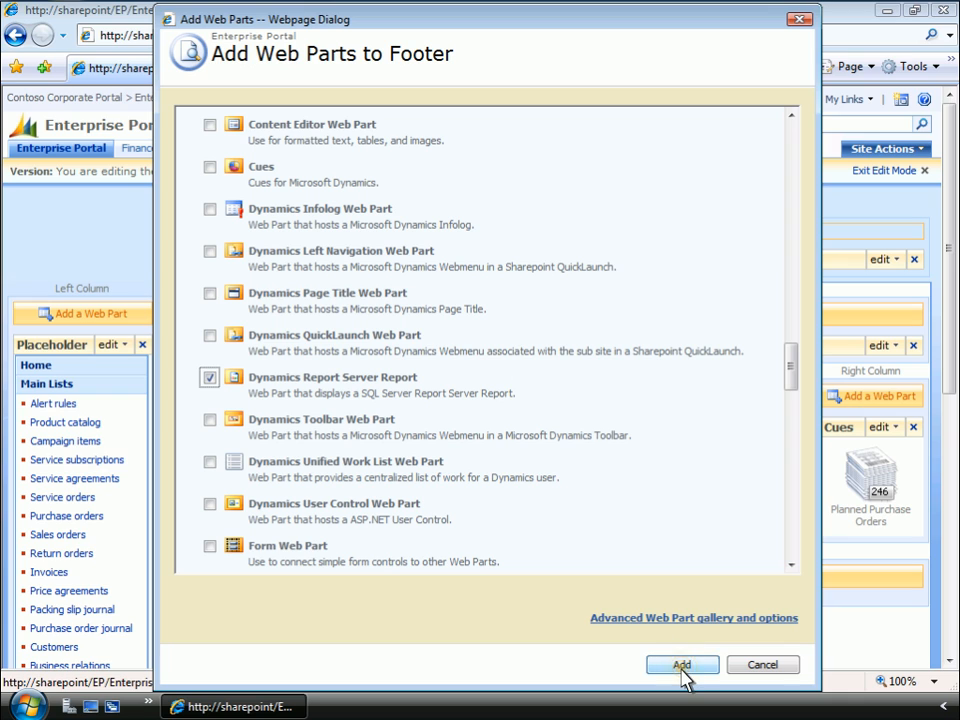
left_click(681, 665)
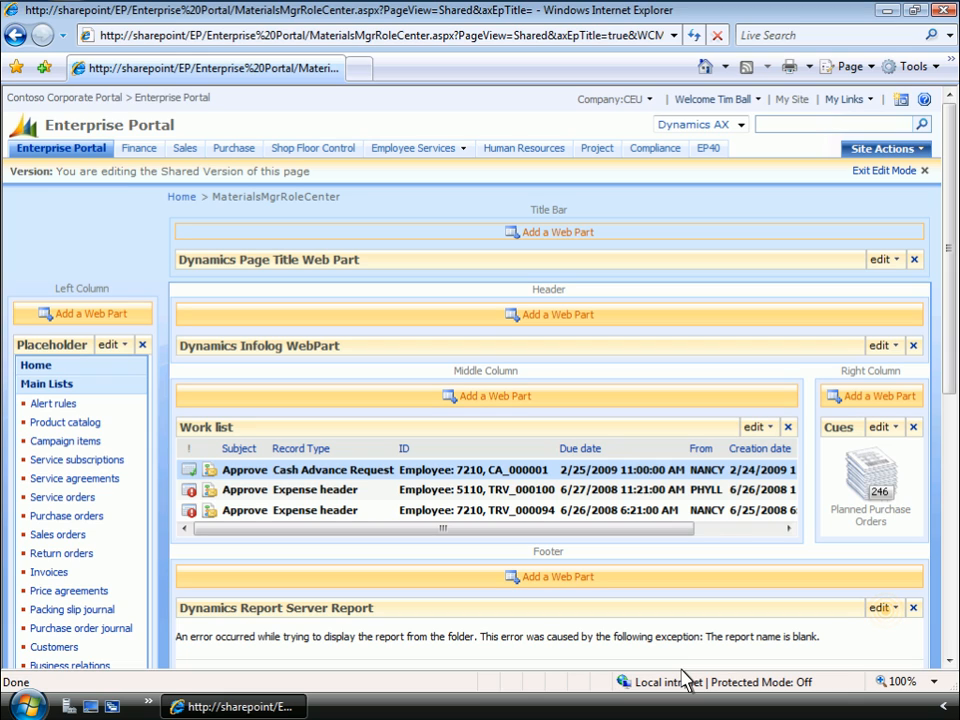
- Configure the footer's report web part to show the Purchases in the Past Periods Chart report with toolbar size None
left_click(878, 610)
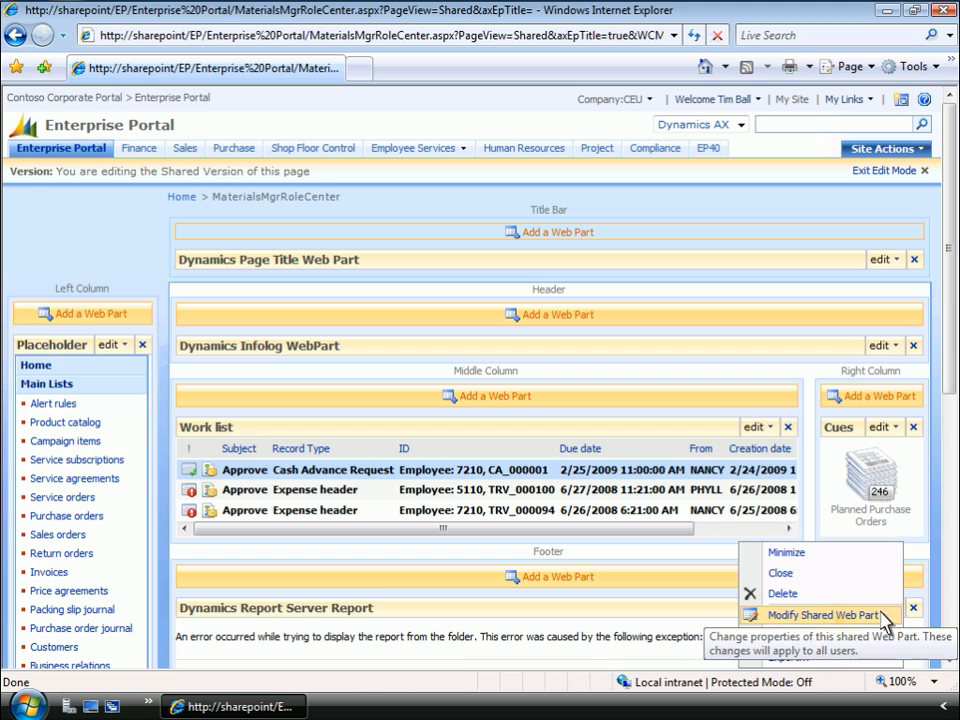
left_click(843, 617)
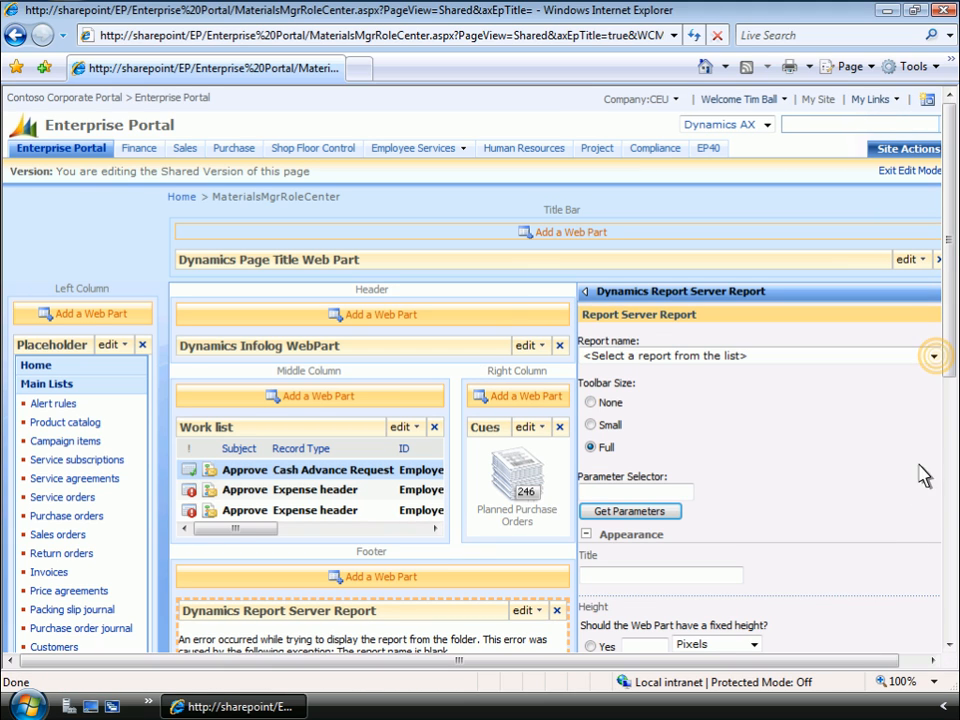
left_click(935, 357)
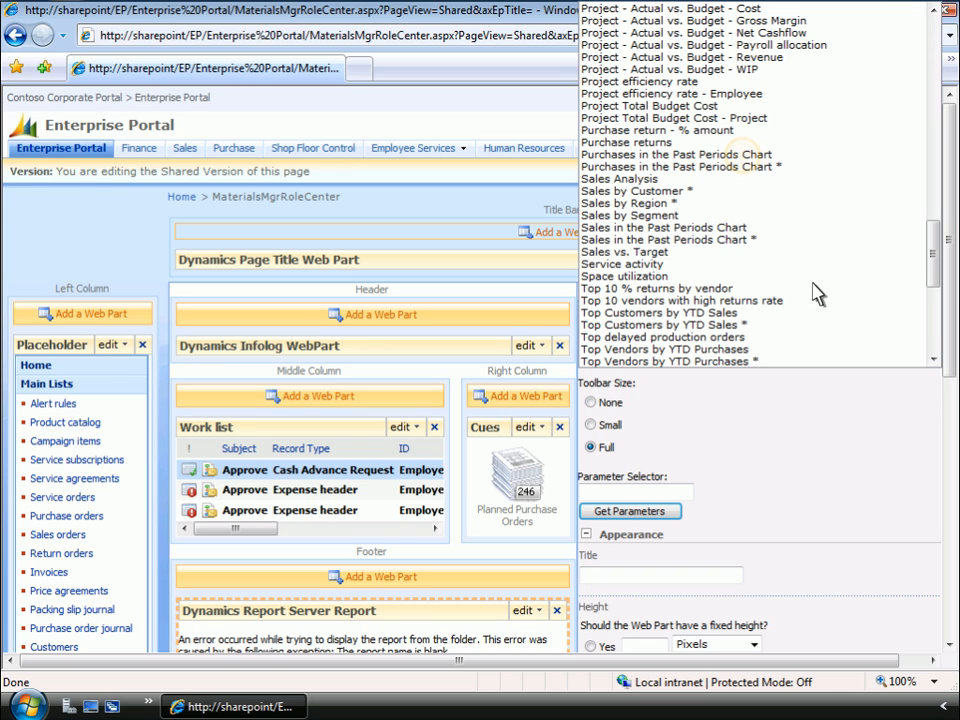
left_click(743, 155)
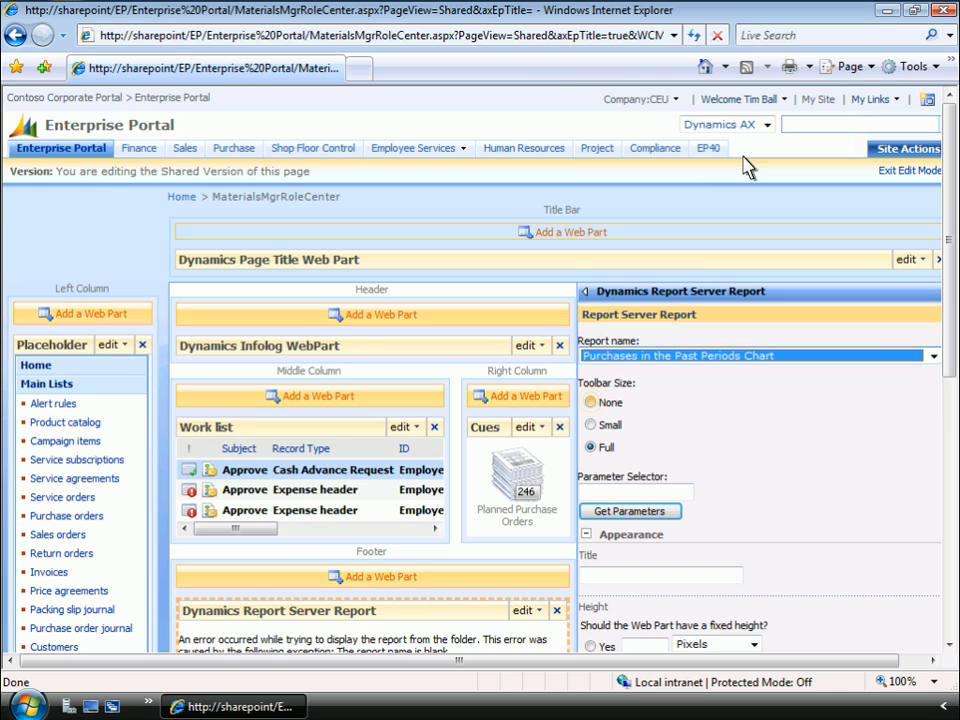
left_click(591, 403)
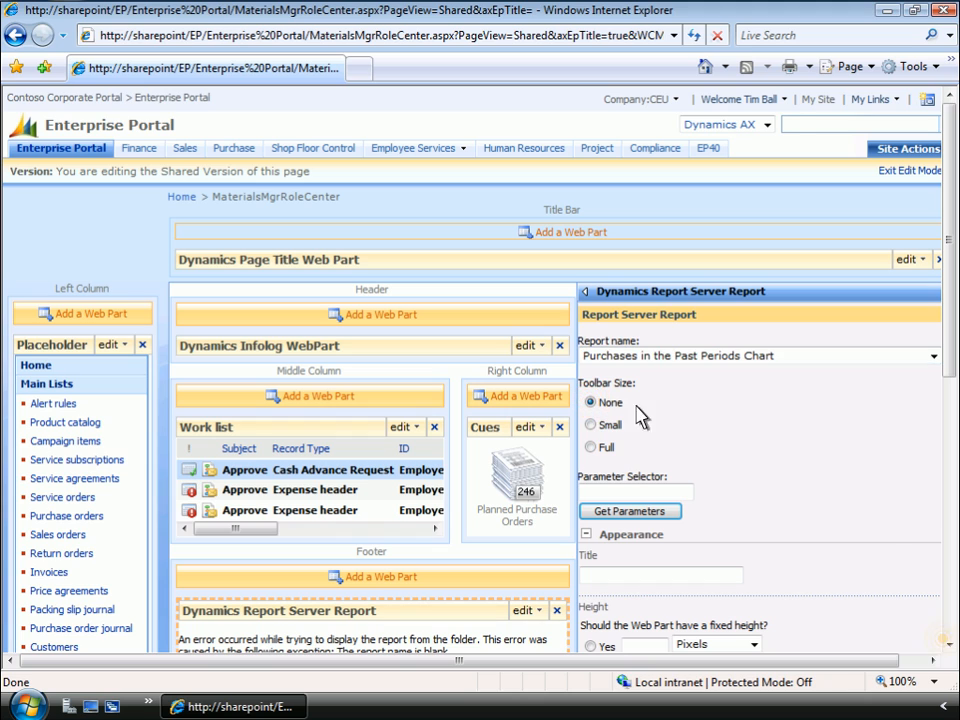
- Give the report web part a fixed height of 10 centimeters
left_click(947, 640)
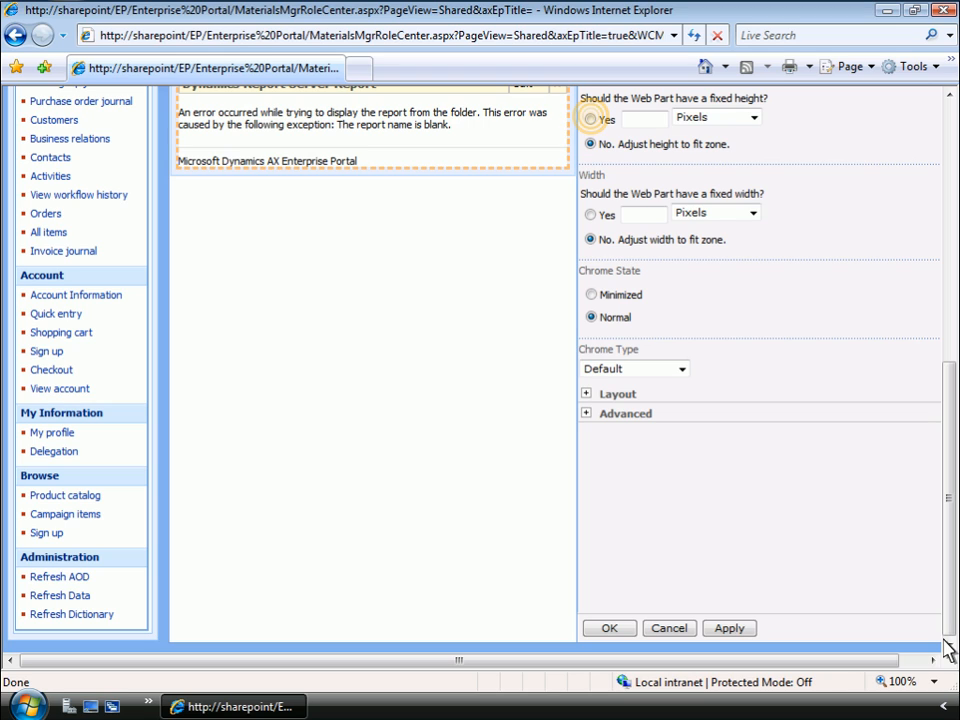
left_click(591, 119)
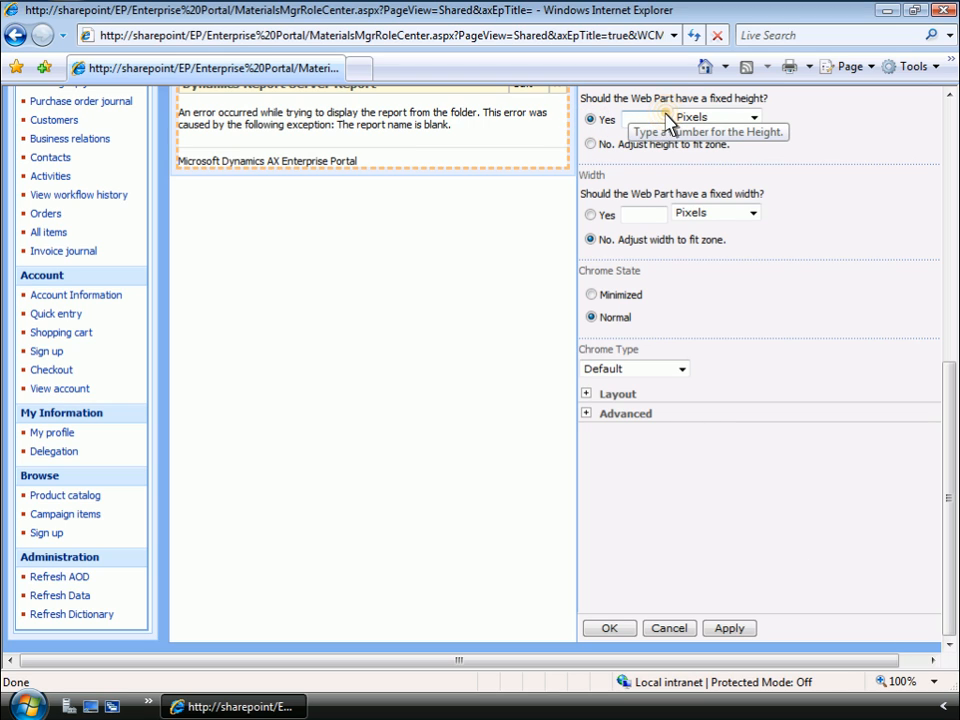
type("10")
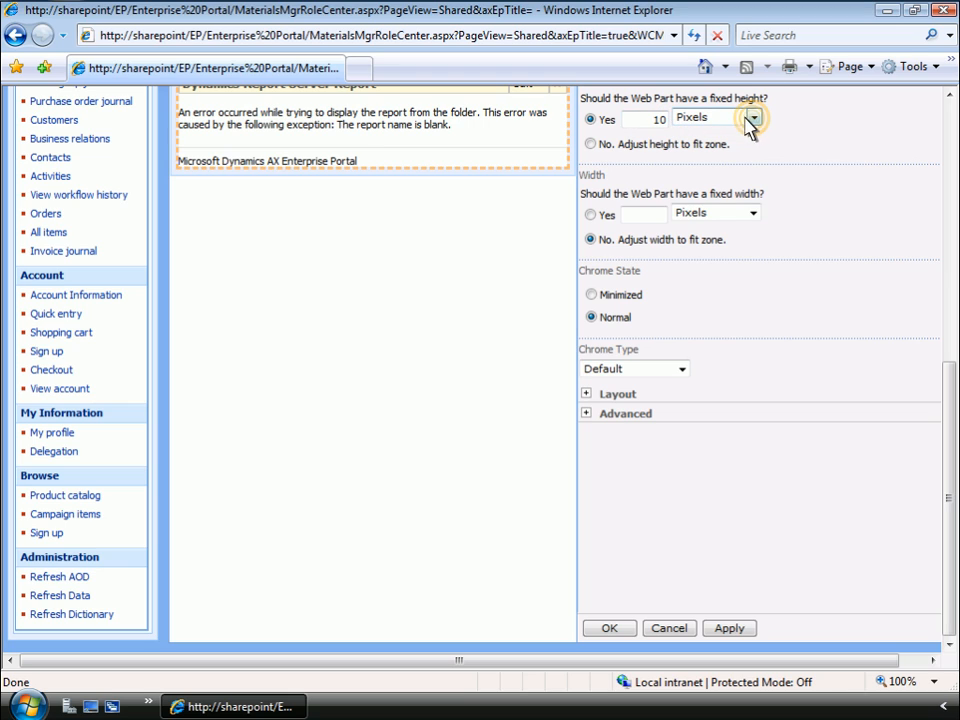
left_click(754, 119)
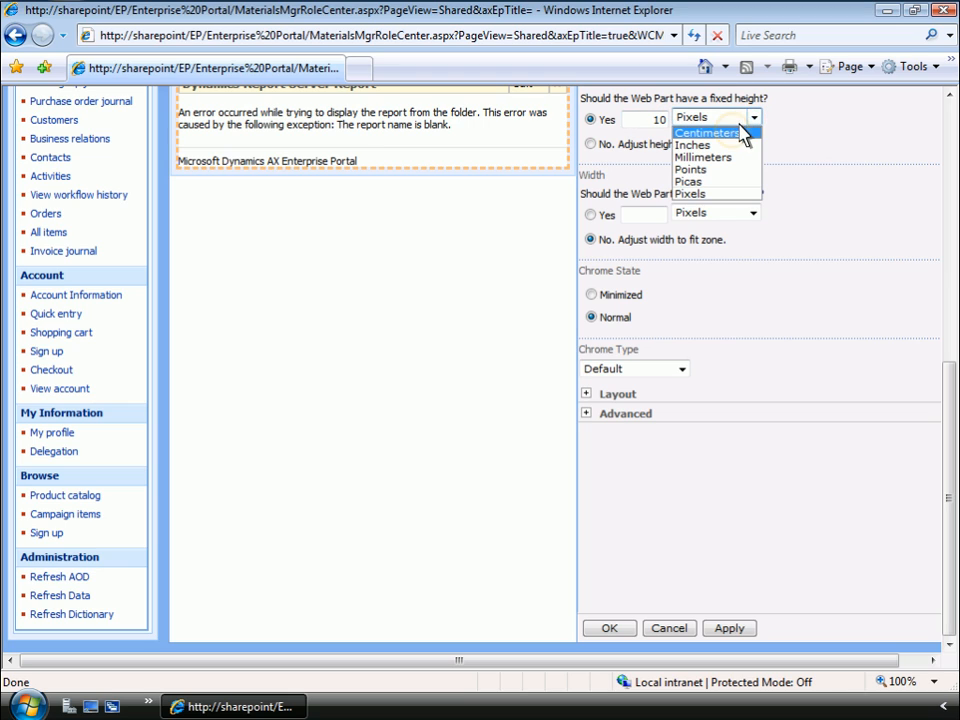
left_click(735, 134)
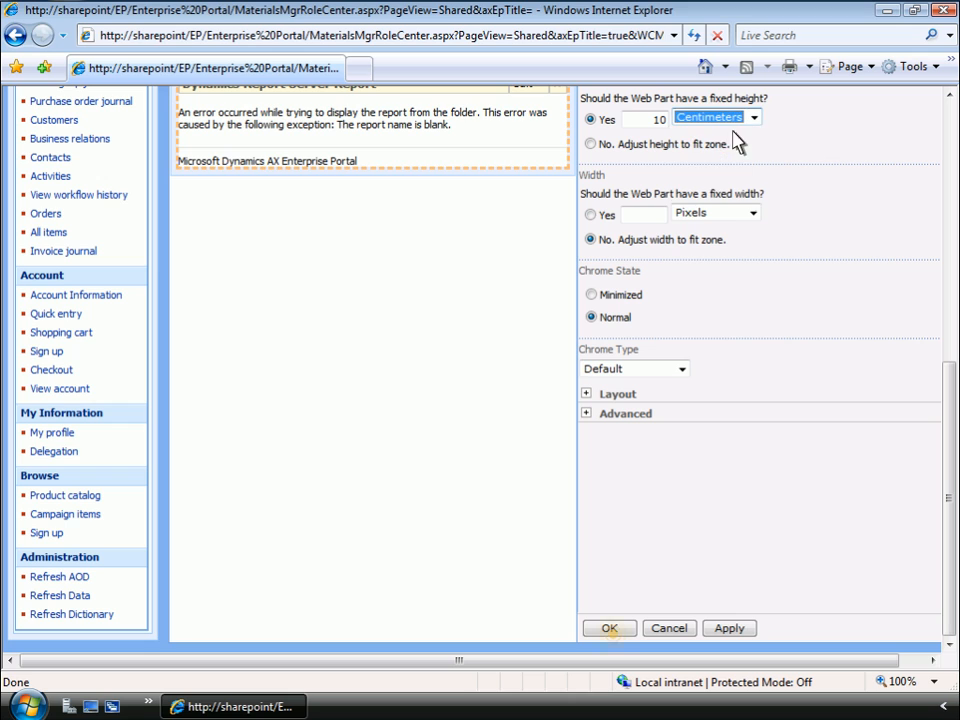
- Apply the report web part's settings and leave the role center page's edit mode
left_click(610, 629)
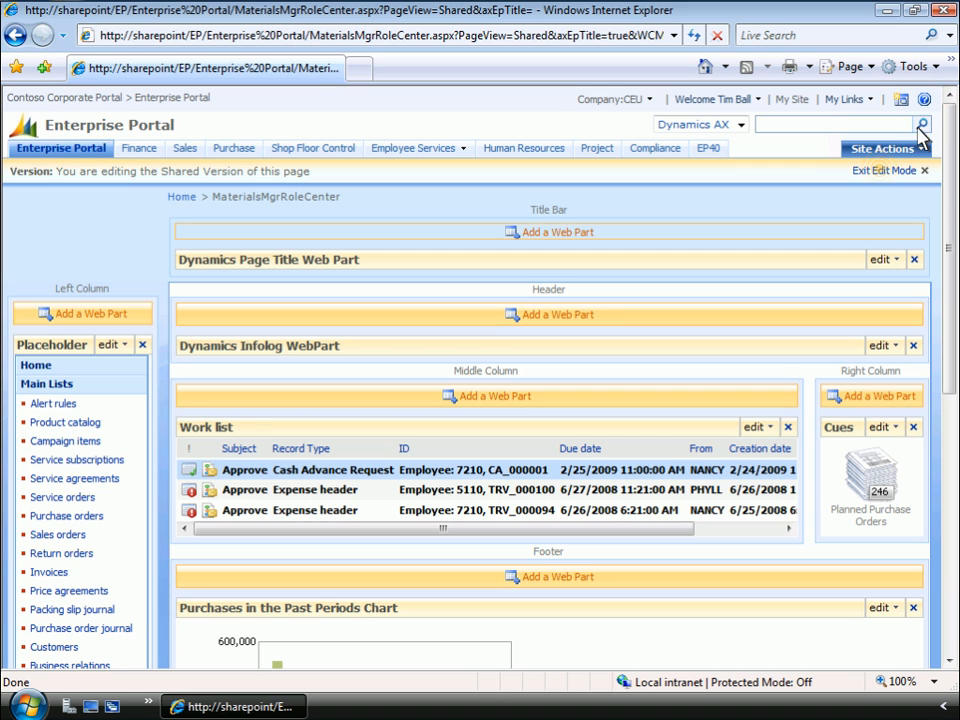
left_click(882, 172)
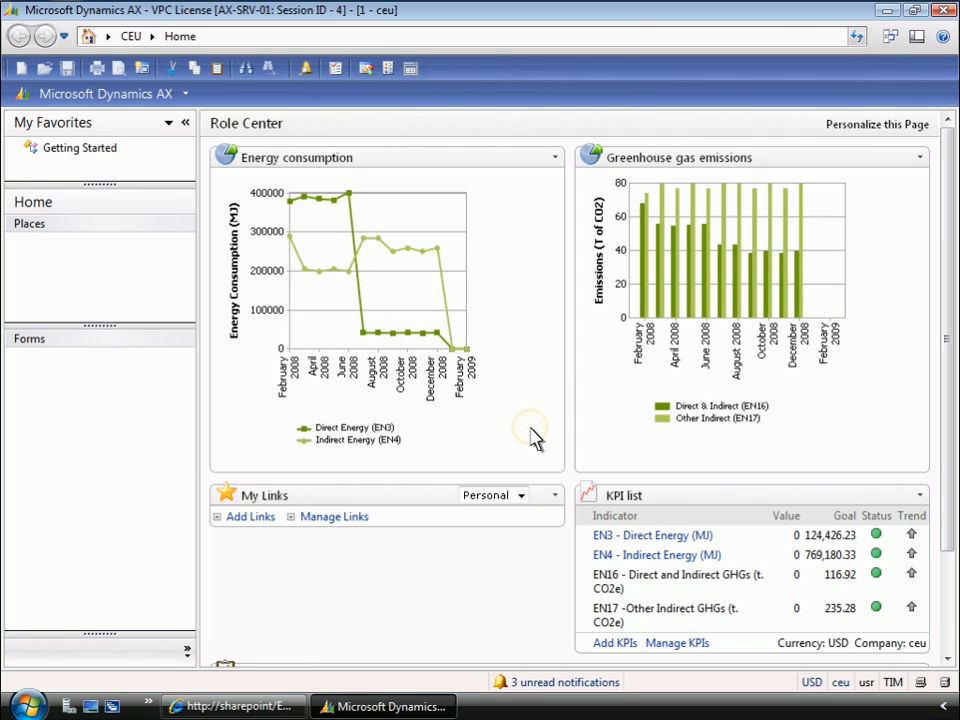
- In Microsoft Dynamics AX, create a new URL web menu item under Web Menu Items in the AOT
key("ctrl+d")
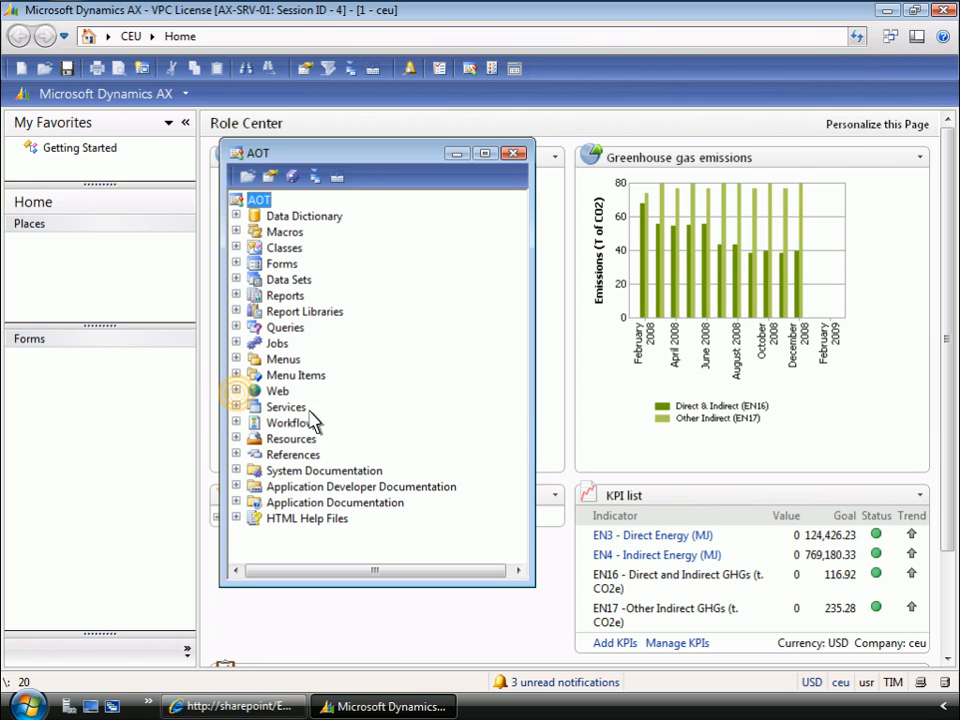
left_click(236, 391)
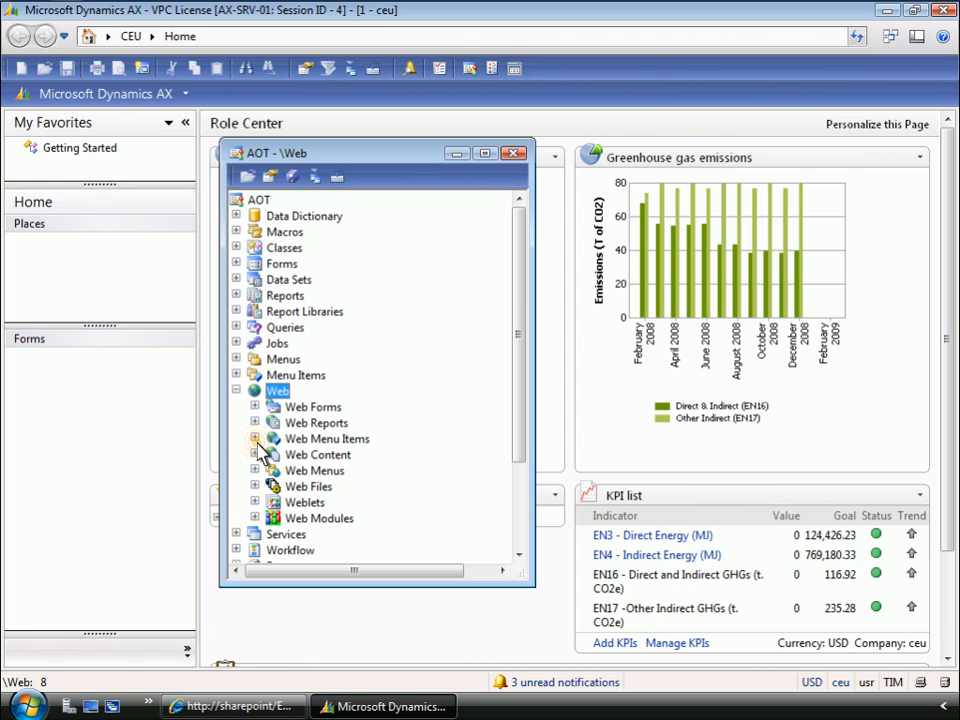
left_click(255, 439)
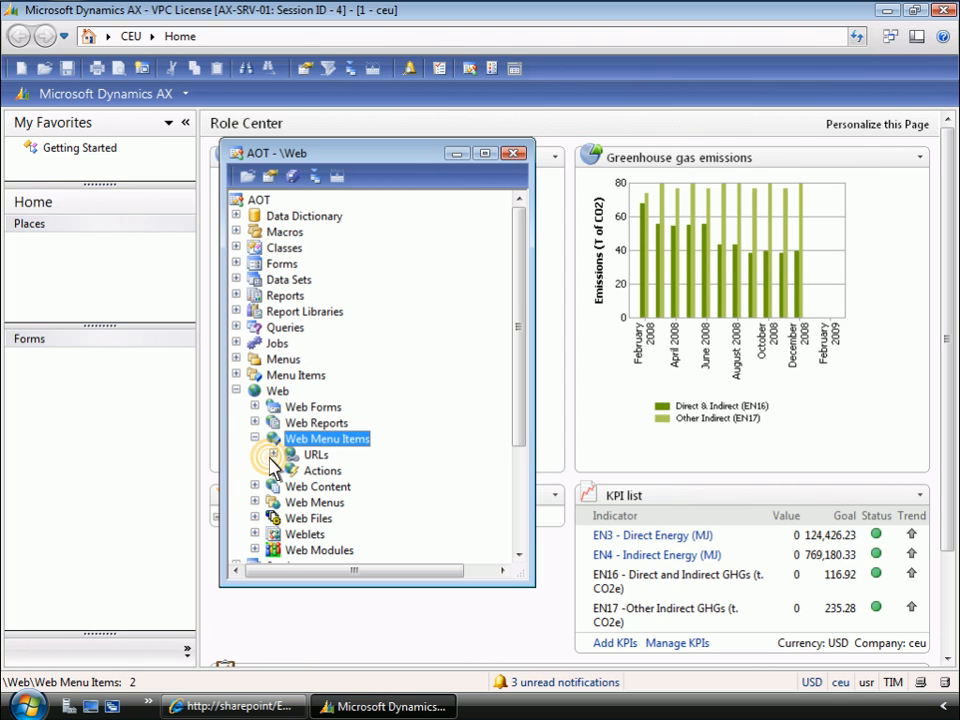
left_click(272, 455)
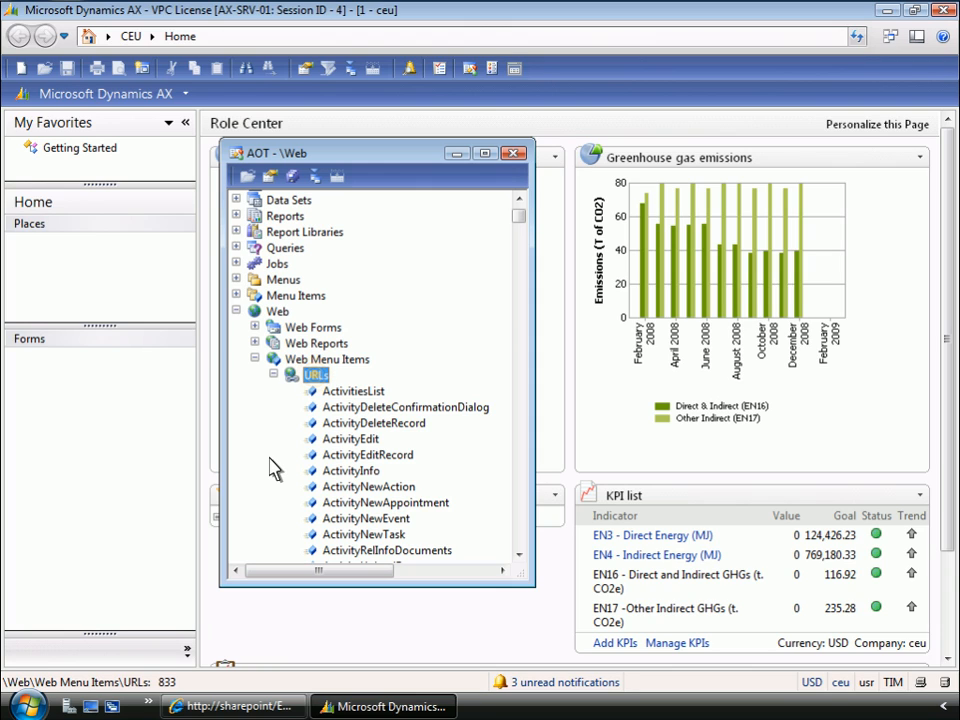
right_click(318, 385)
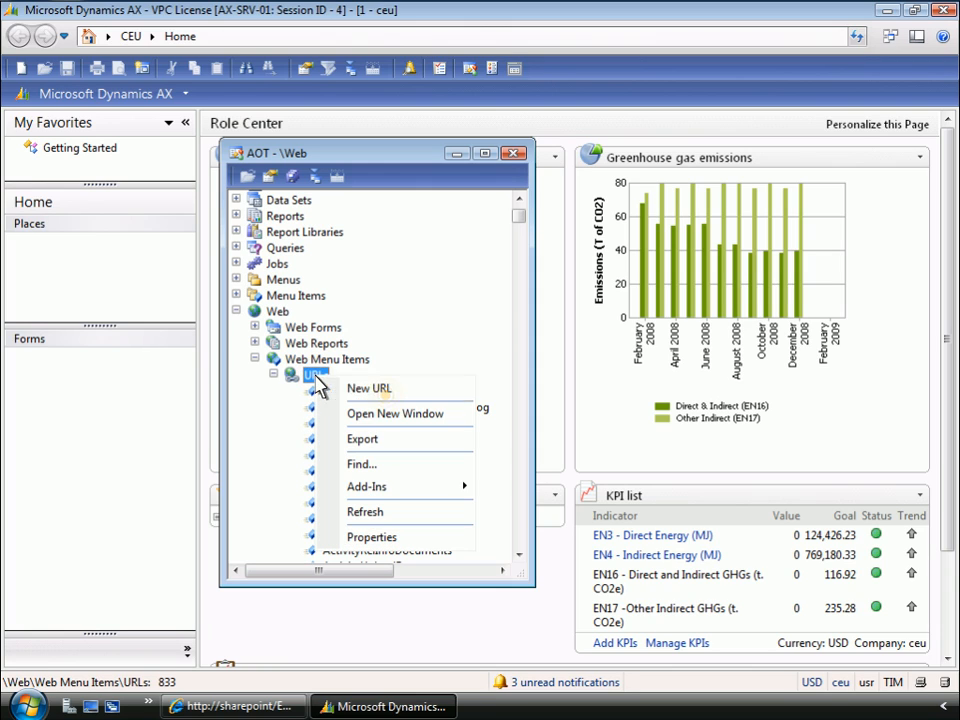
left_click(387, 392)
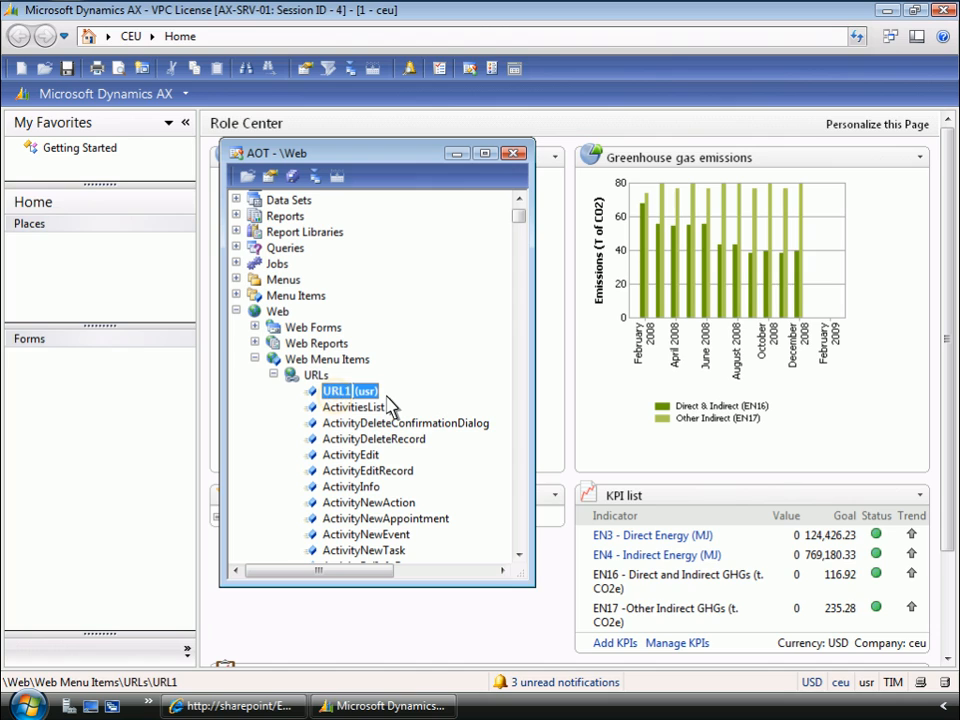
- Label the new URL menu item Role Center, name it EPMaterialsMgrRoleCenter, and save it
right_click(344, 391)
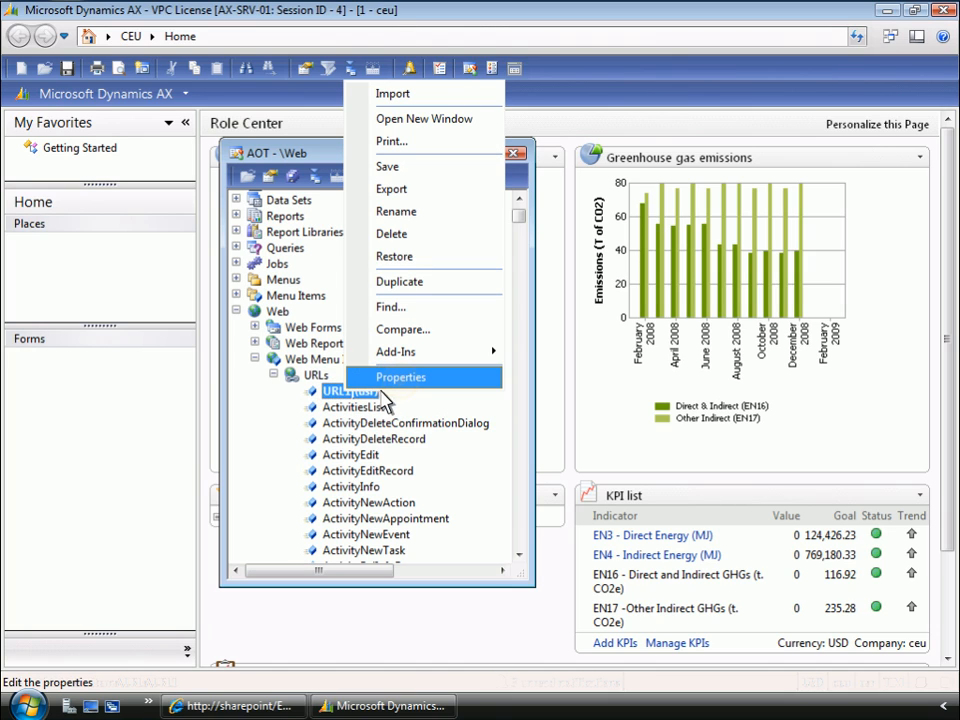
left_click(401, 377)
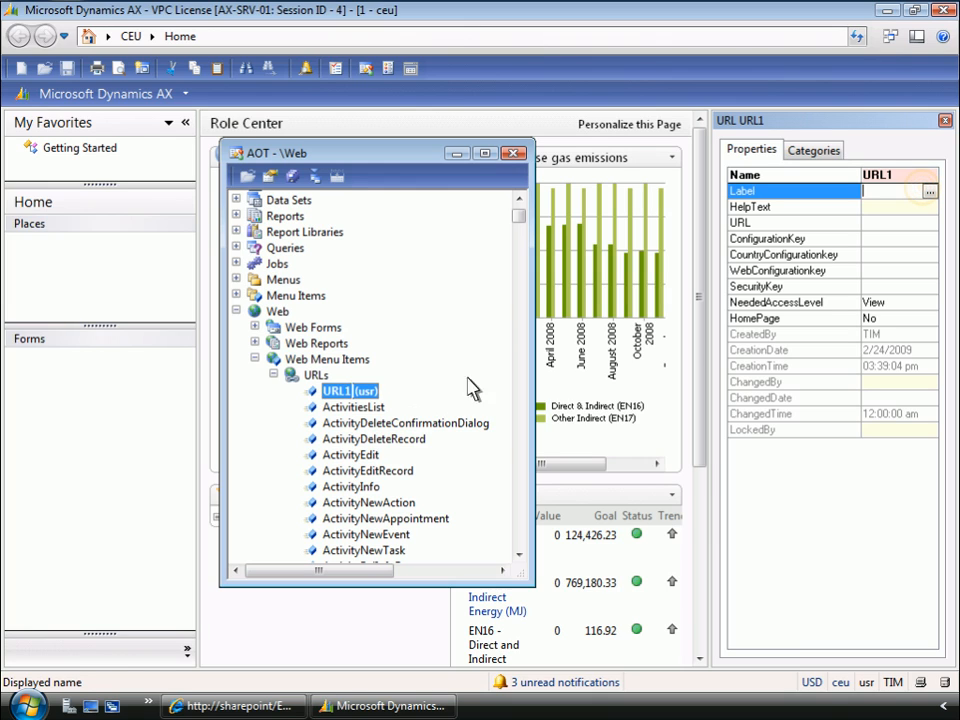
left_click(925, 190)
left_click(893, 175)
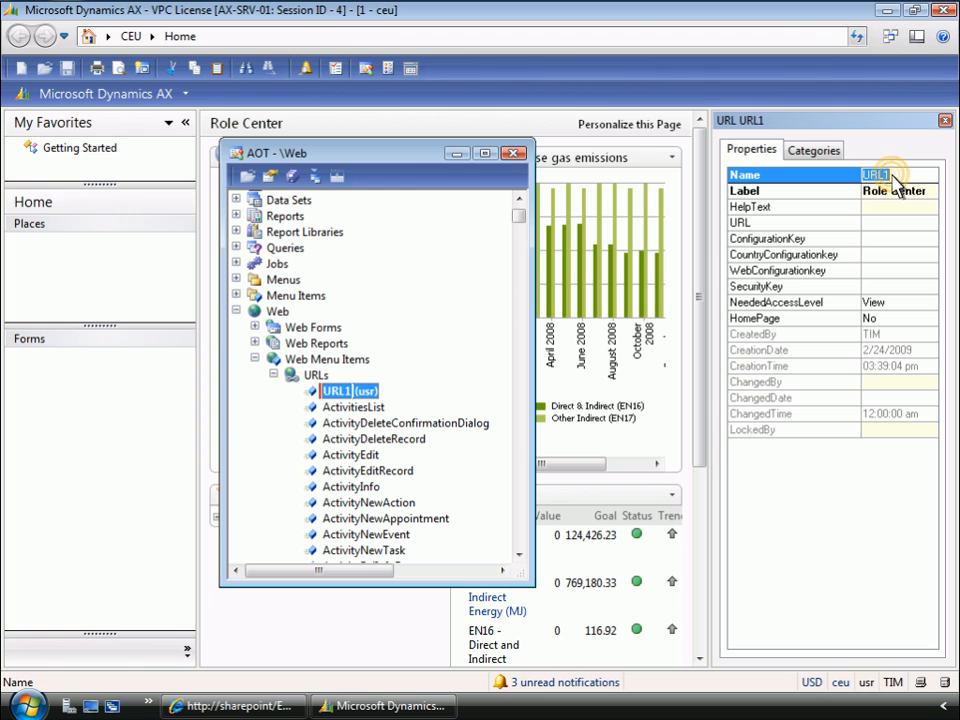
key("ctrl+v")
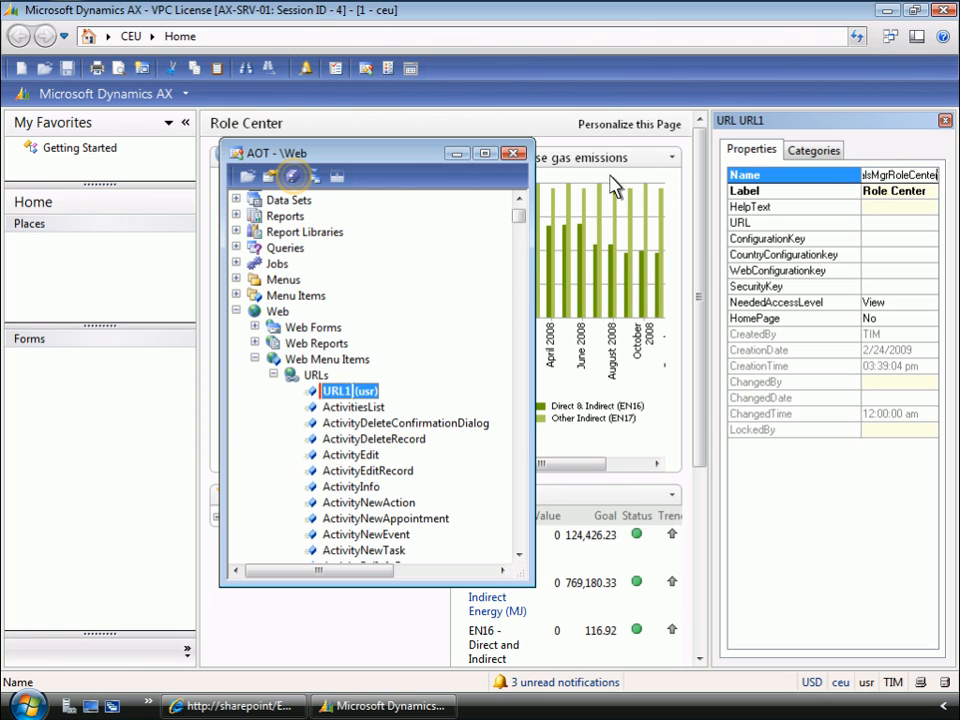
left_click(296, 180)
- Set the menu item's URL to the role center page address and HomePage to Yes, save it, and close the AOT
left_click(816, 222)
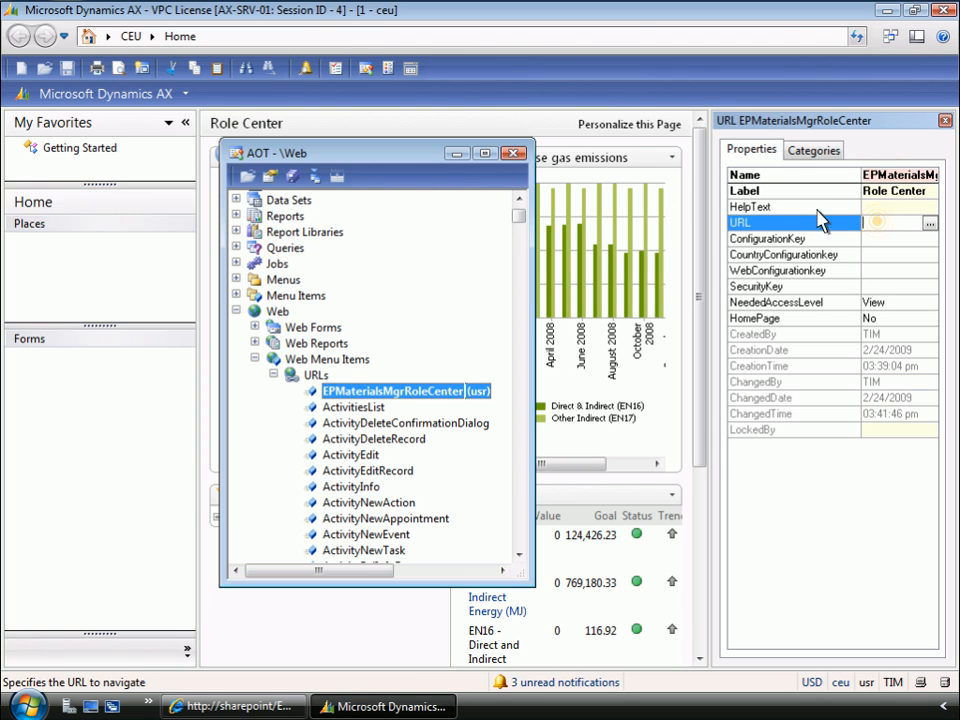
left_click(876, 221)
key("ctrl+v")
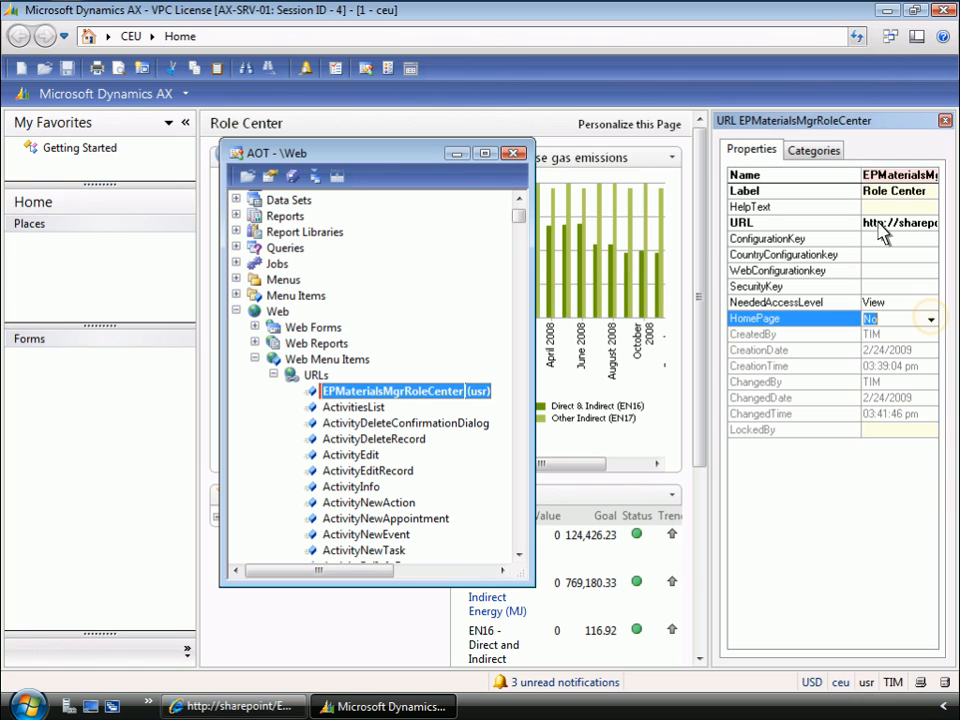
left_click(931, 319)
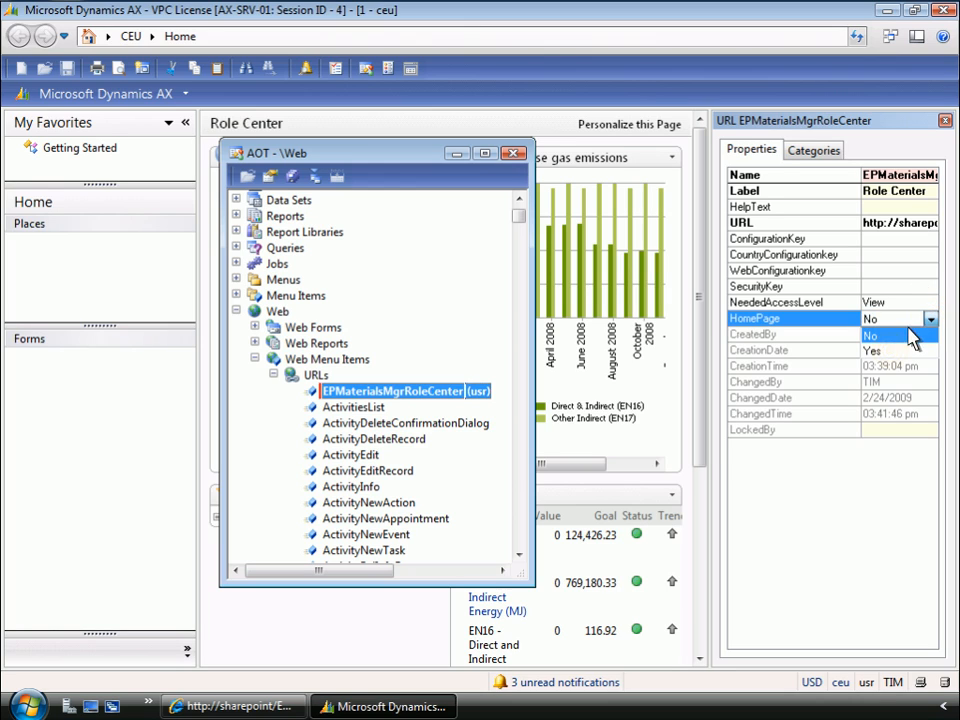
left_click(893, 352)
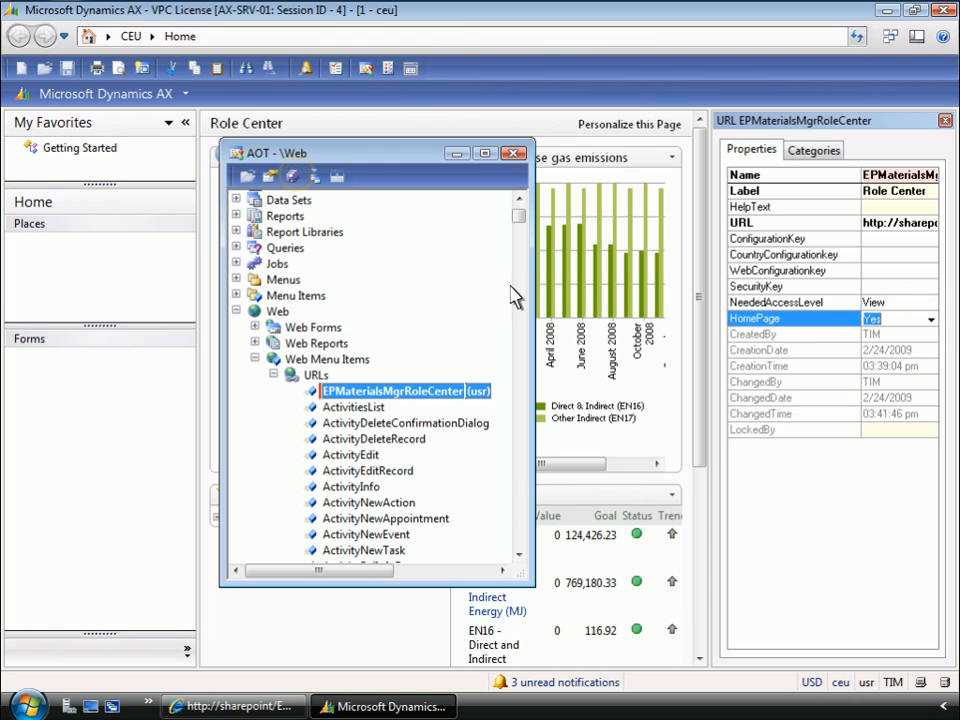
left_click(294, 178)
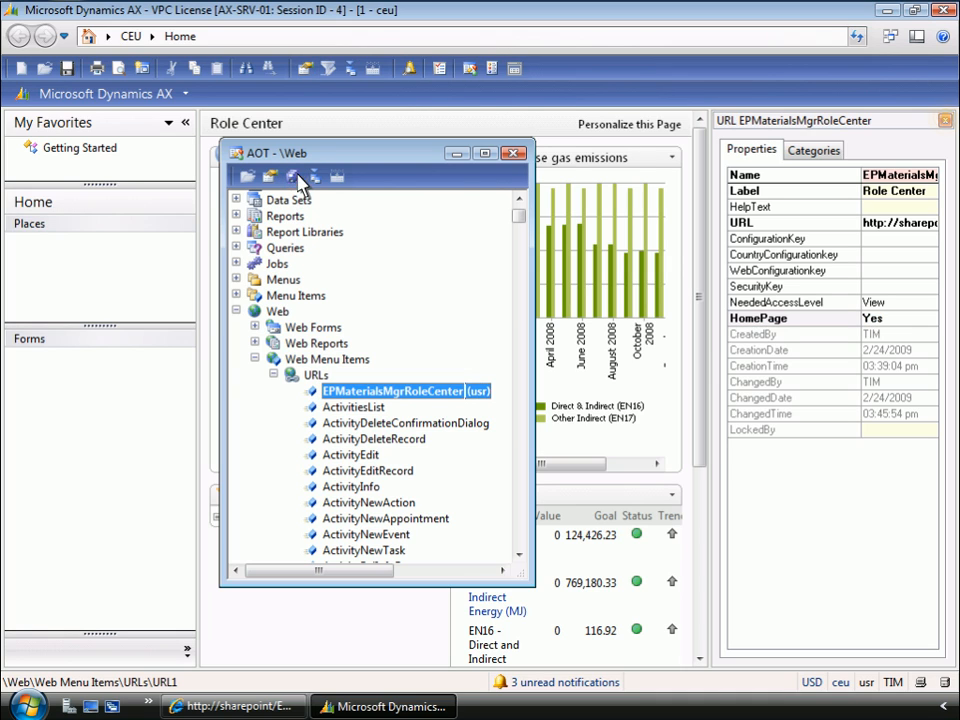
left_click(945, 122)
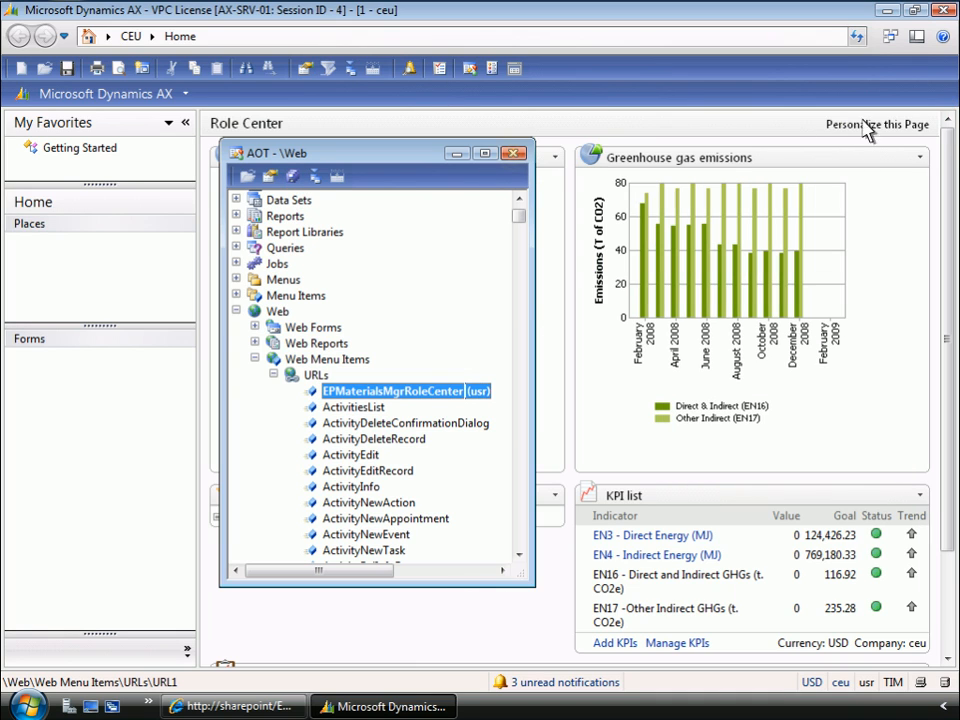
left_click(514, 154)
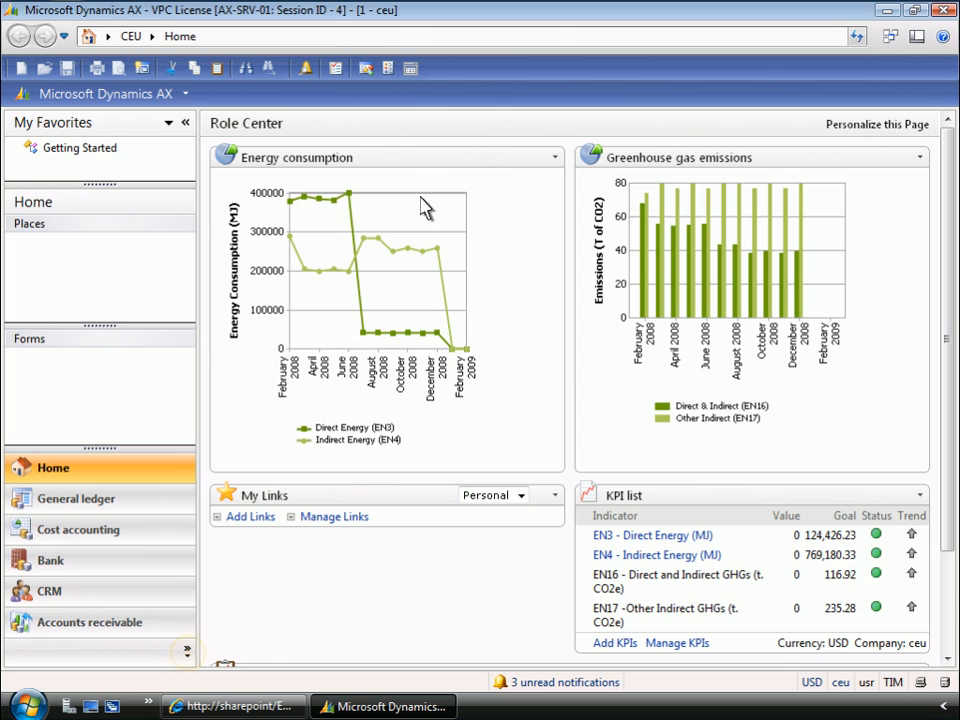
- Create a user profile in Administration with profile ID MaterialsManager and description Materials Manager
left_click(187, 652)
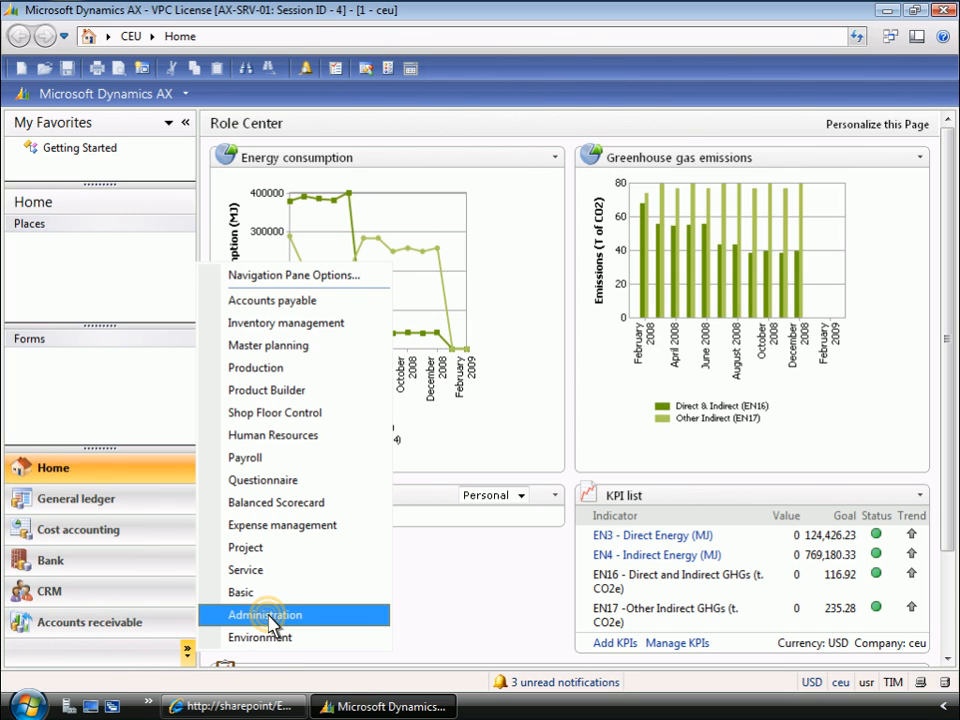
left_click(268, 616)
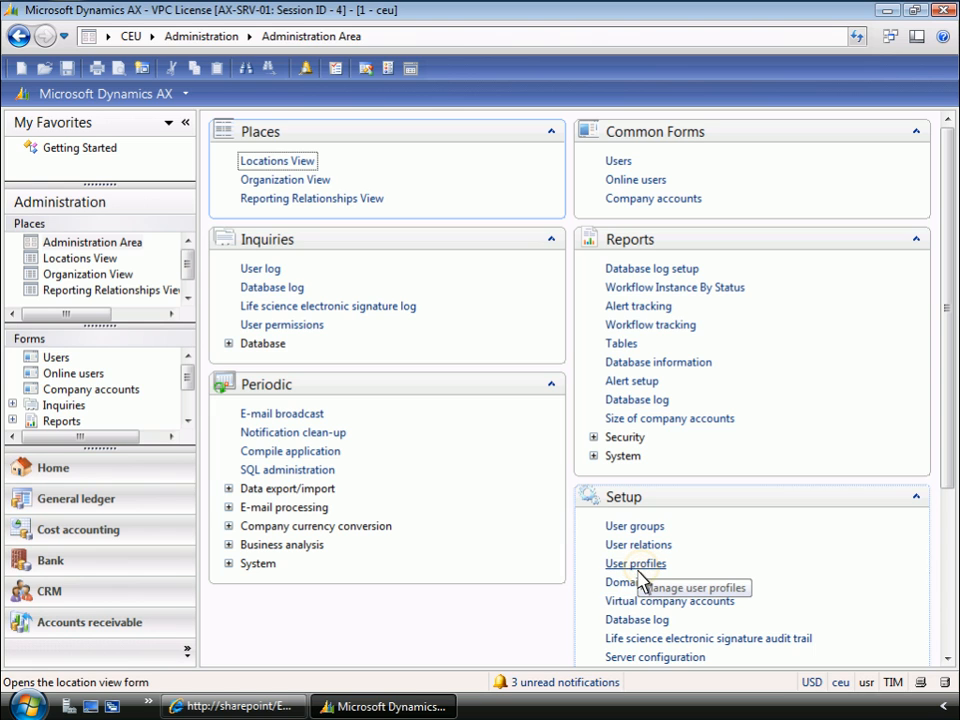
left_click(641, 566)
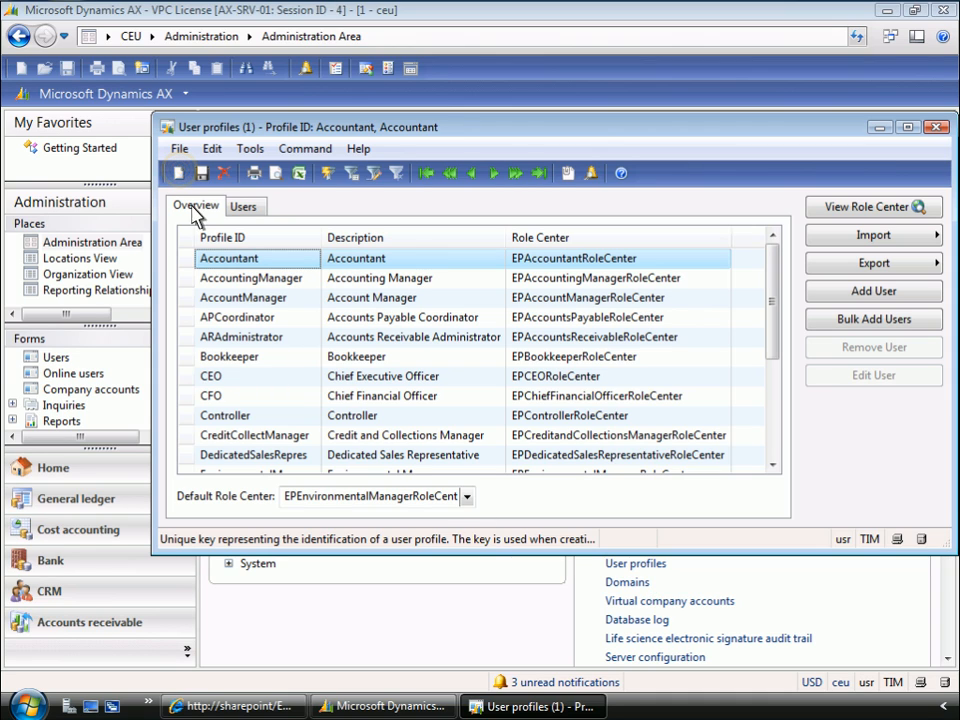
left_click(181, 177)
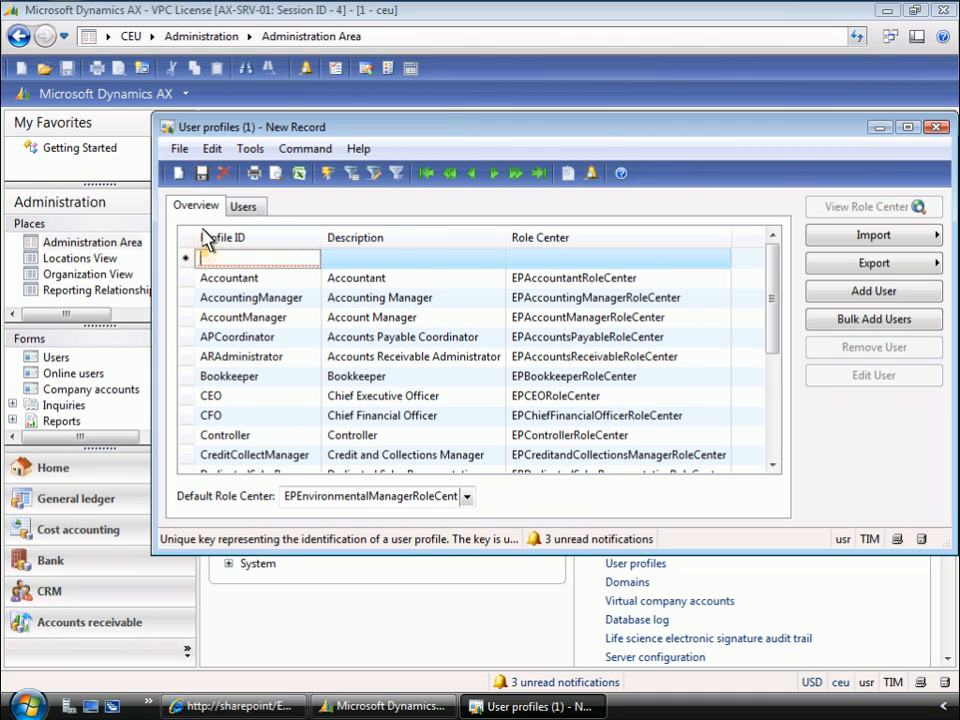
type("MaterialsManager")
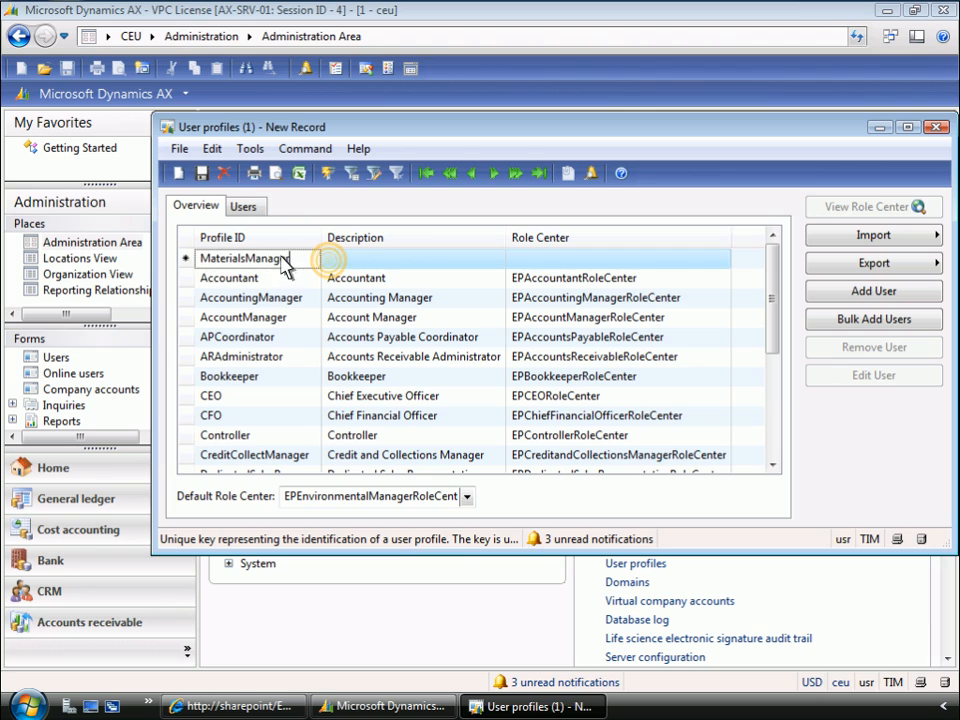
left_click(330, 262)
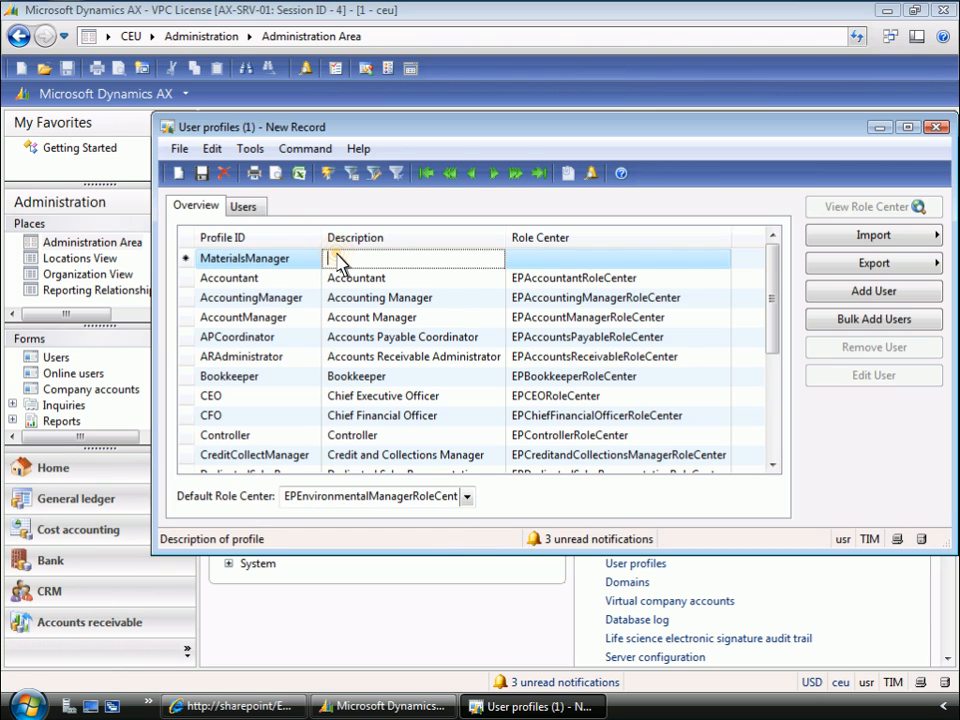
type("Materials Manager")
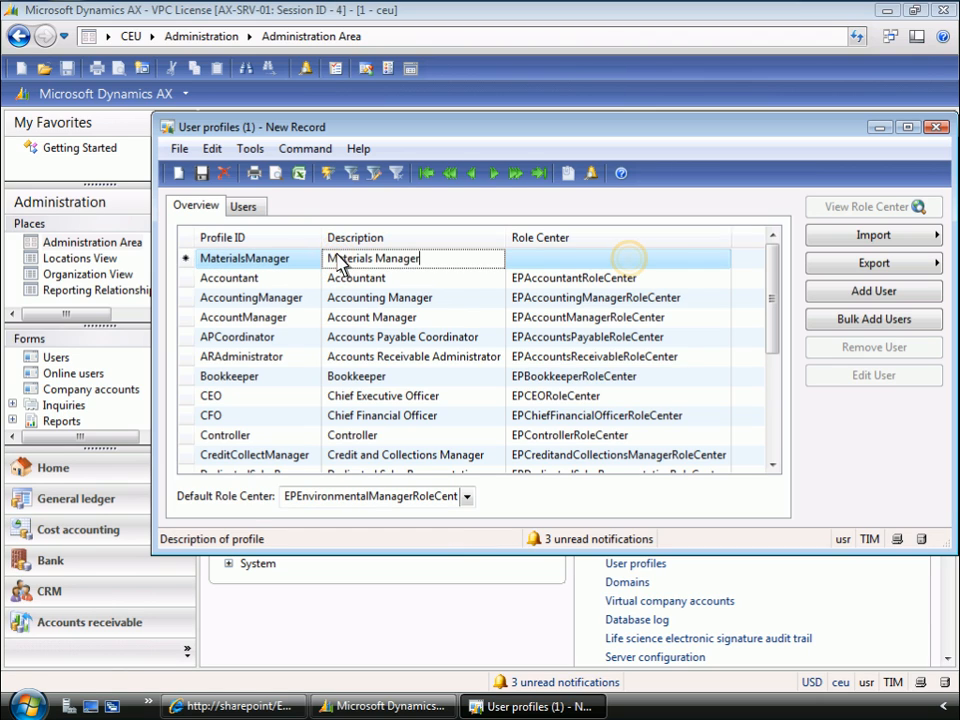
- Assign the EPMaterialsMgrRoleCenter role center to the MaterialsManager profile
left_click(630, 262)
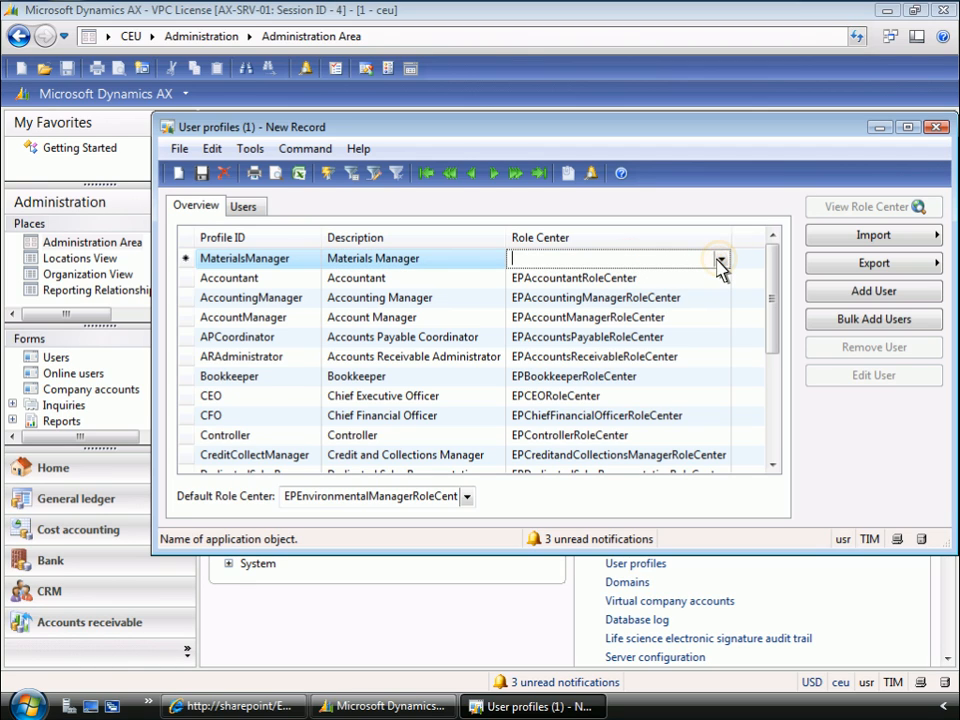
left_click(721, 260)
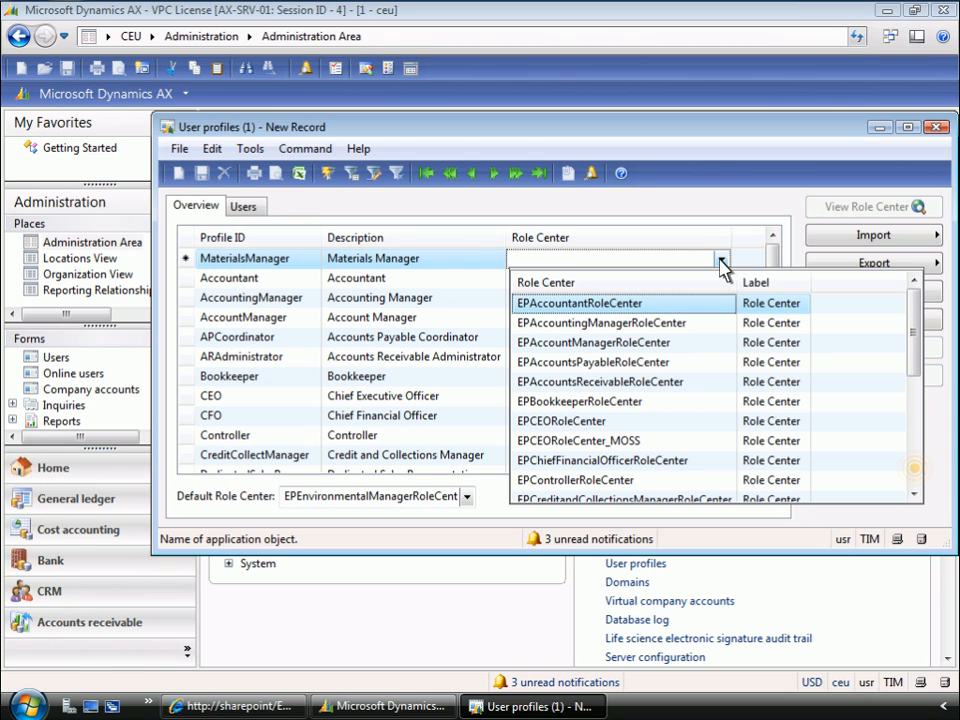
left_click(918, 480)
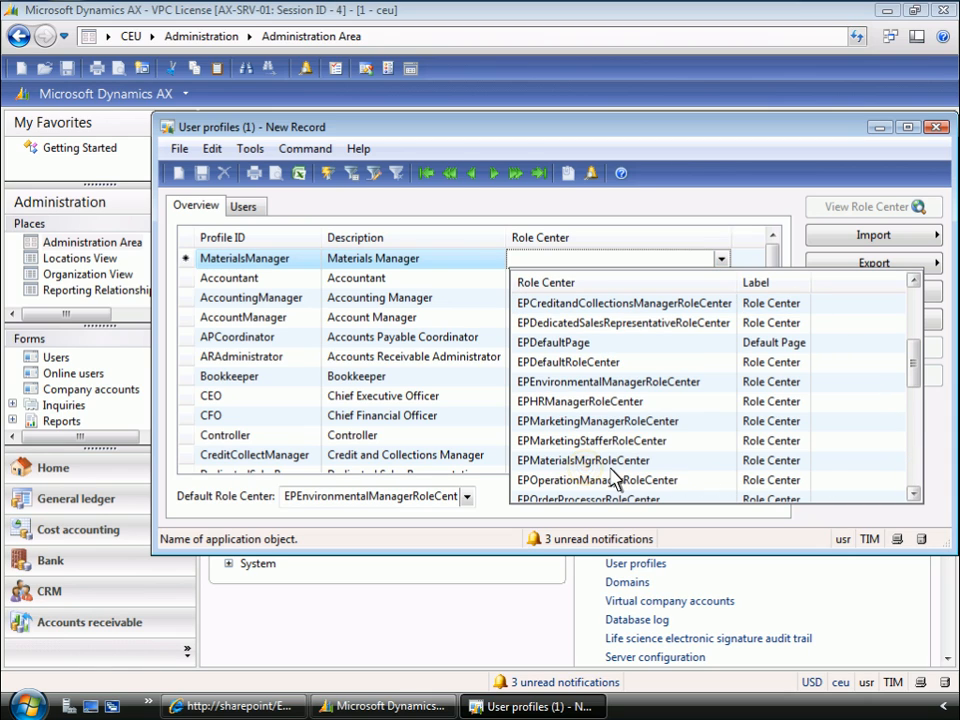
left_click(586, 466)
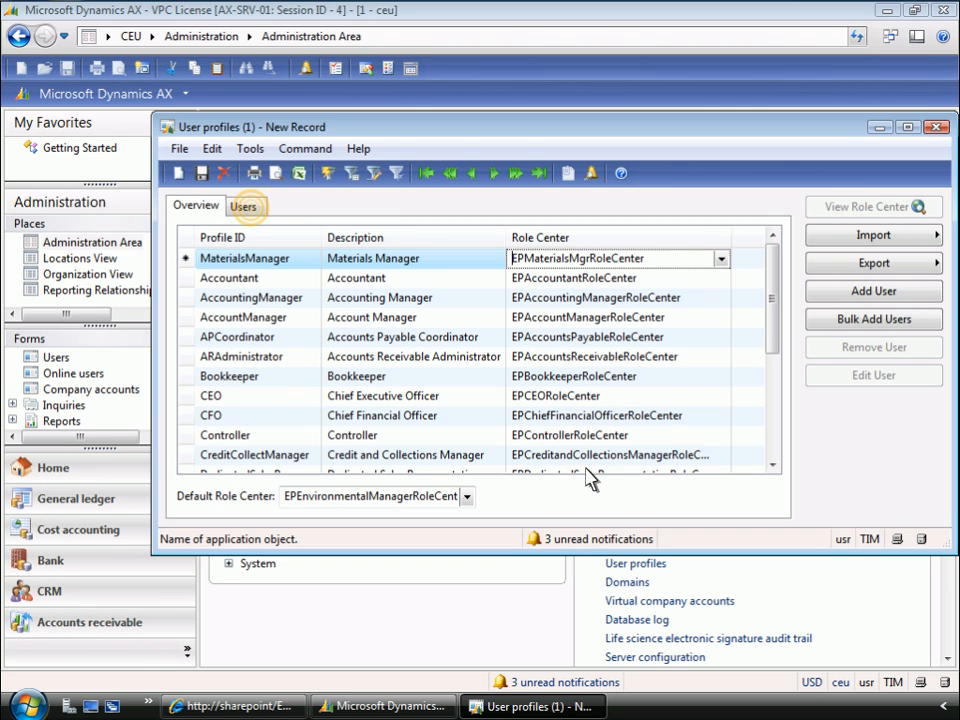
- Add the materials manager's user ID to the MaterialsManager profile for all companies
left_click(252, 210)
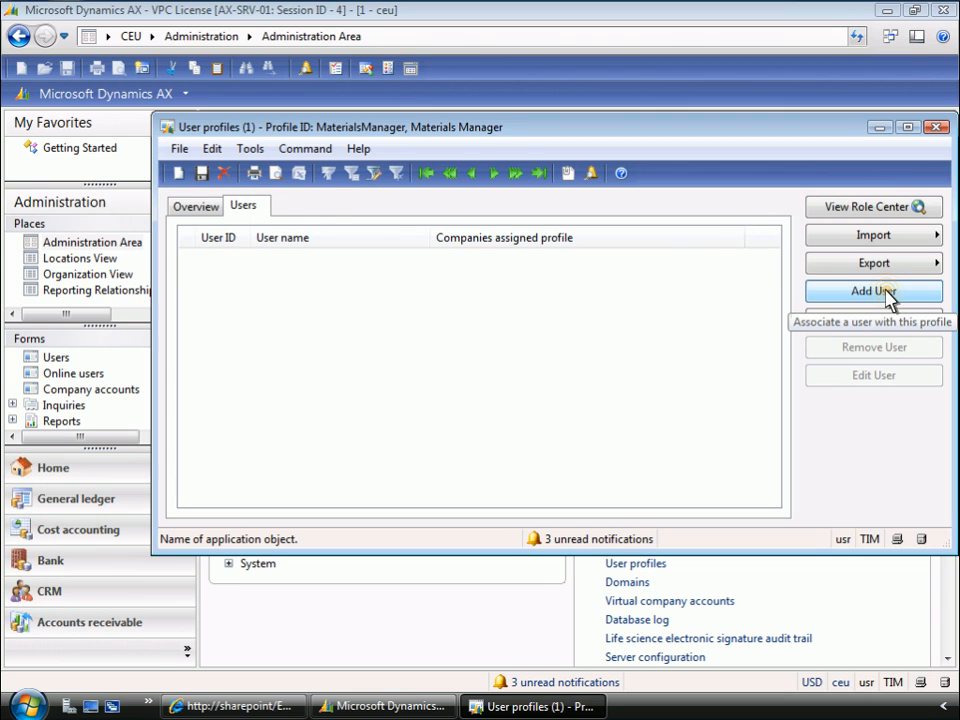
left_click(887, 292)
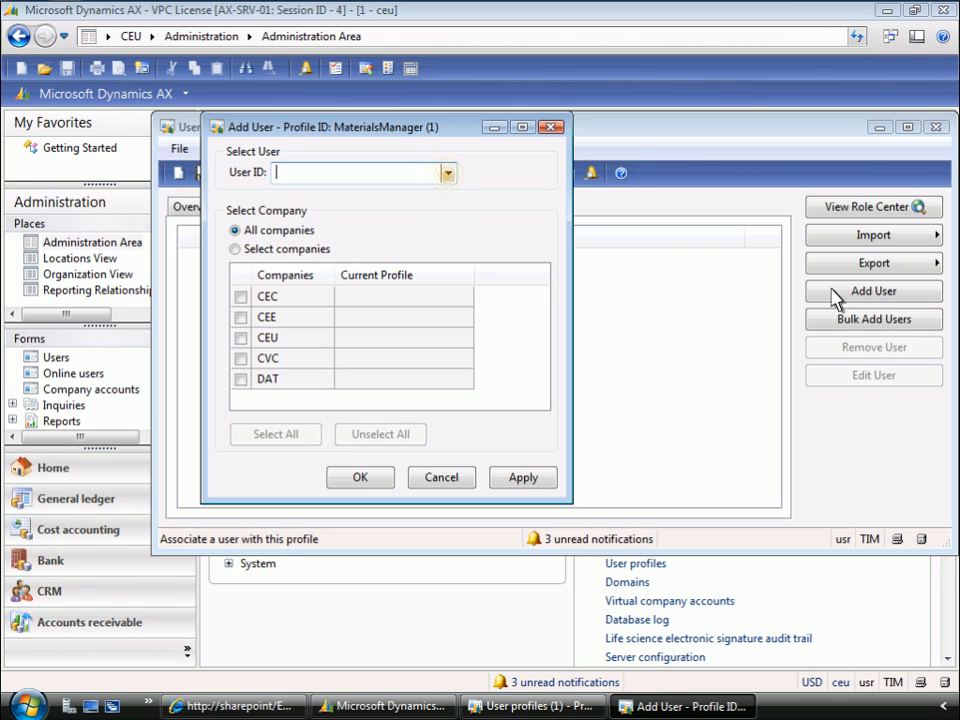
left_click(448, 174)
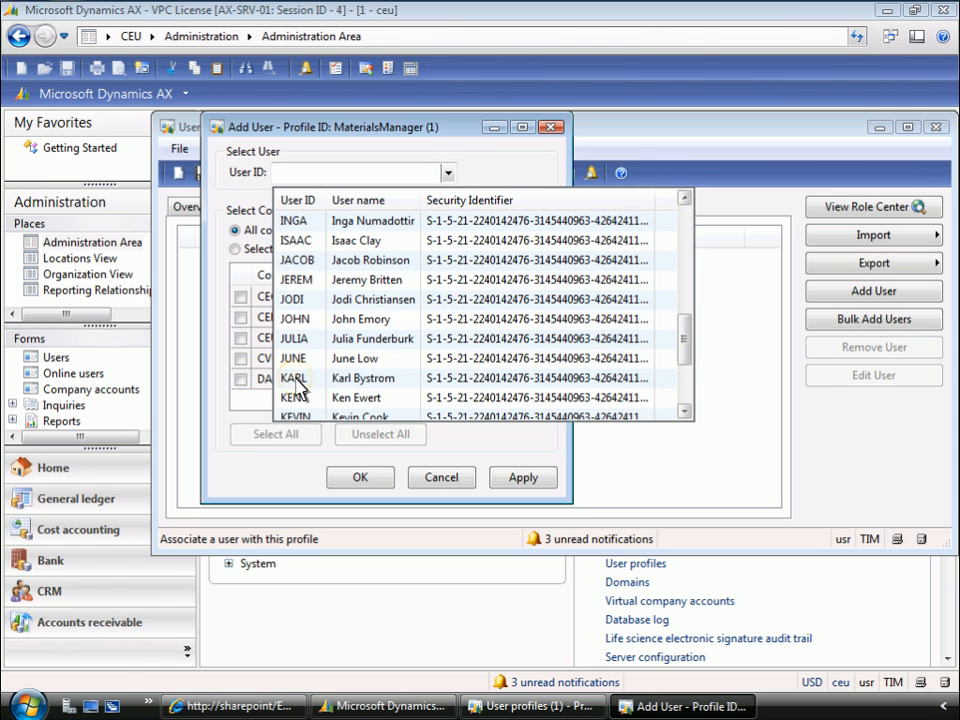
left_click(296, 378)
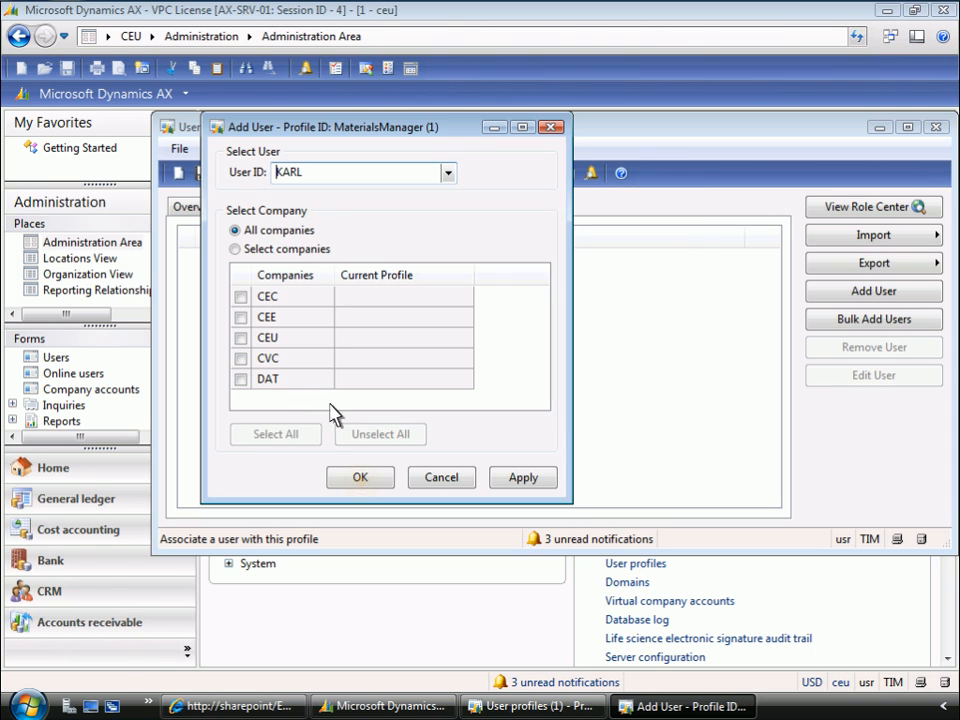
left_click(360, 478)
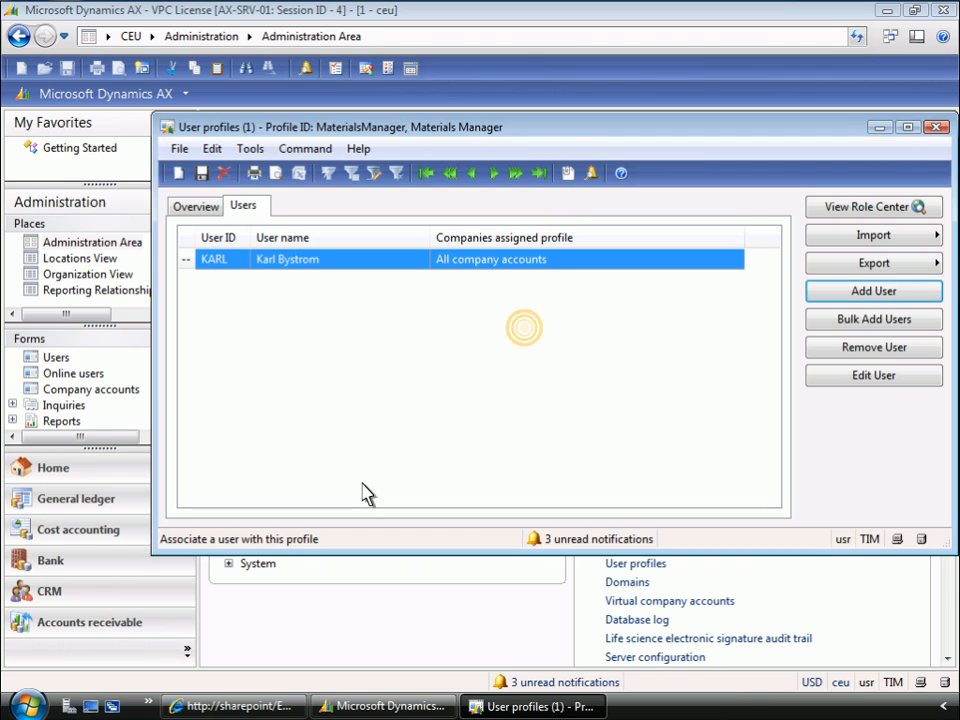